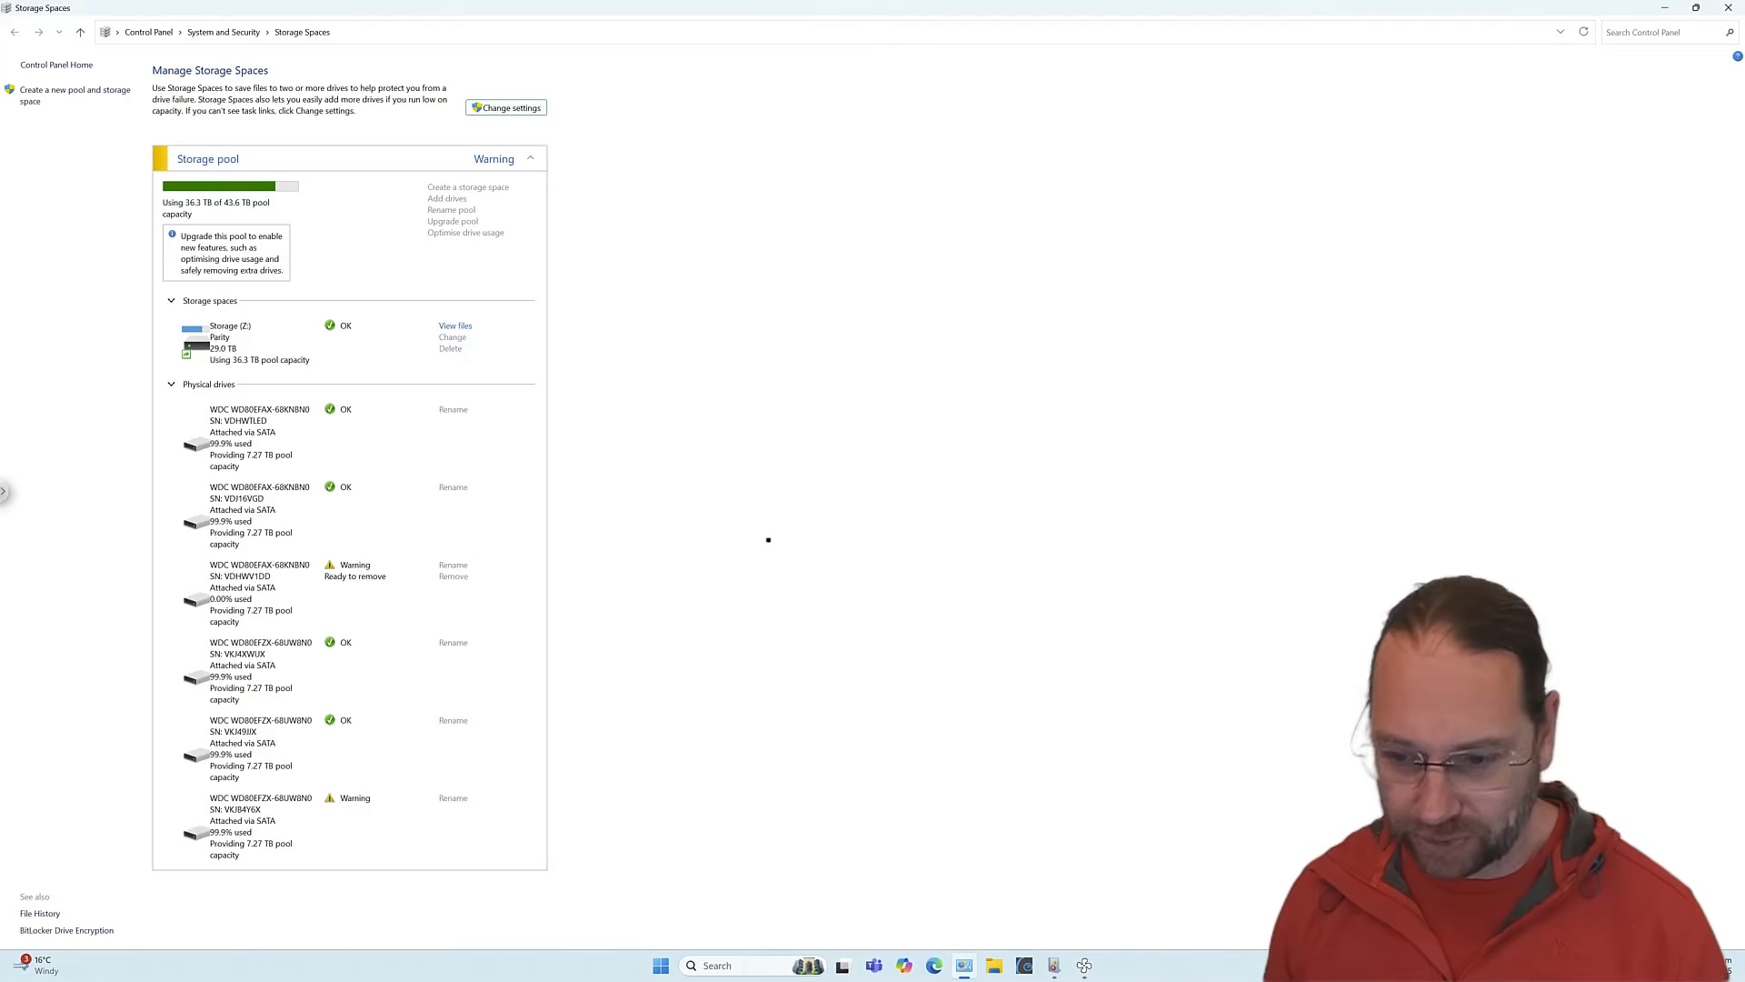
# Switch to Event Viewer's System log, which lists the disk errors for Harddisk4.
pyautogui.click(1054, 965)
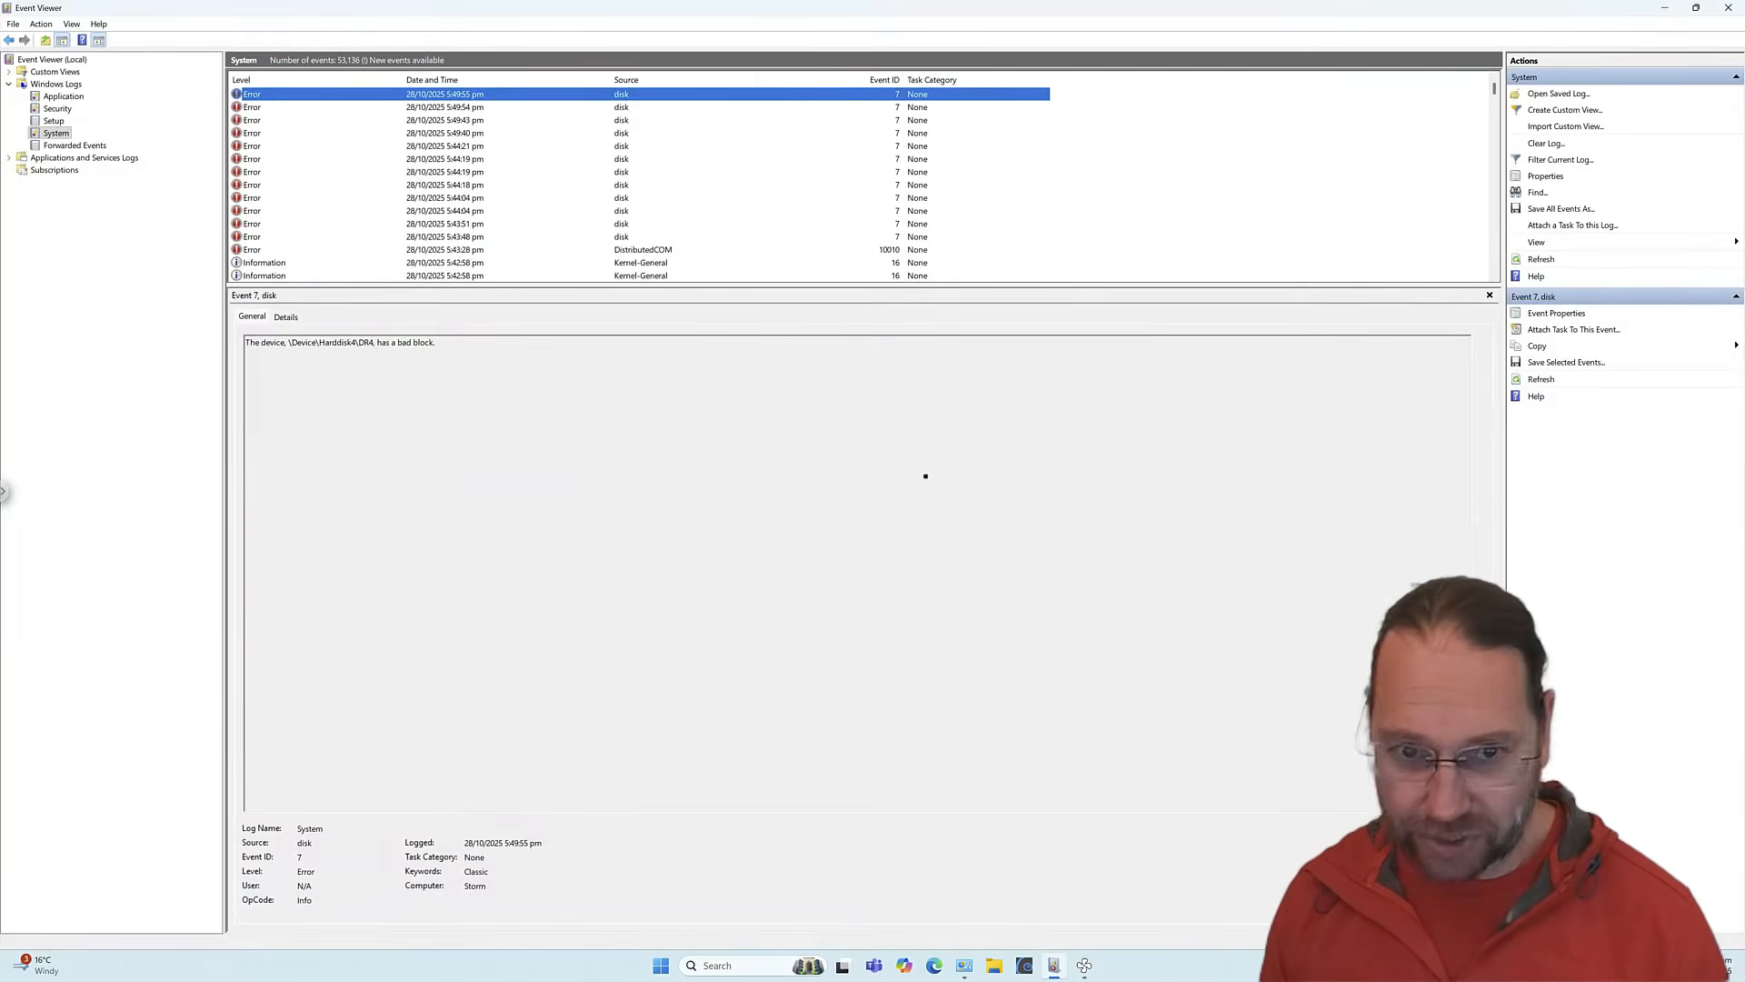
# Inspect several Event ID 7 disk errors reporting bad blocks on Harddisk4, then start a Windows search.
pyautogui.click(477, 109)
pyautogui.click(467, 135)
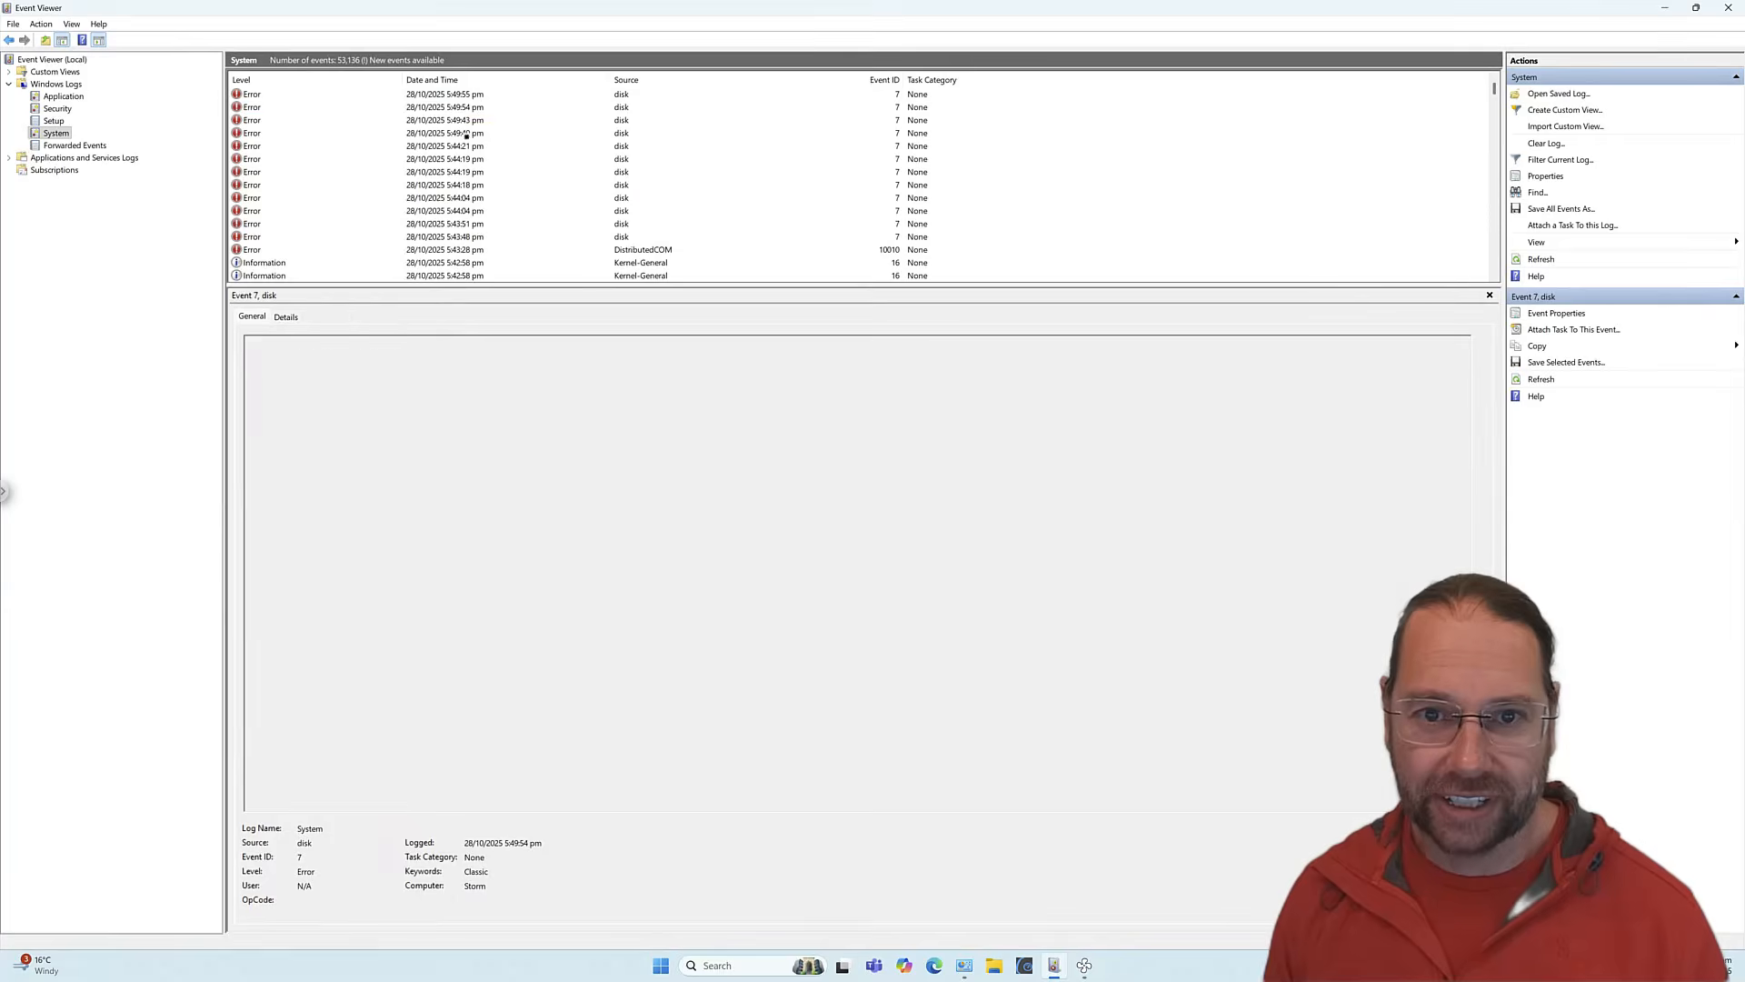
pyautogui.click(467, 158)
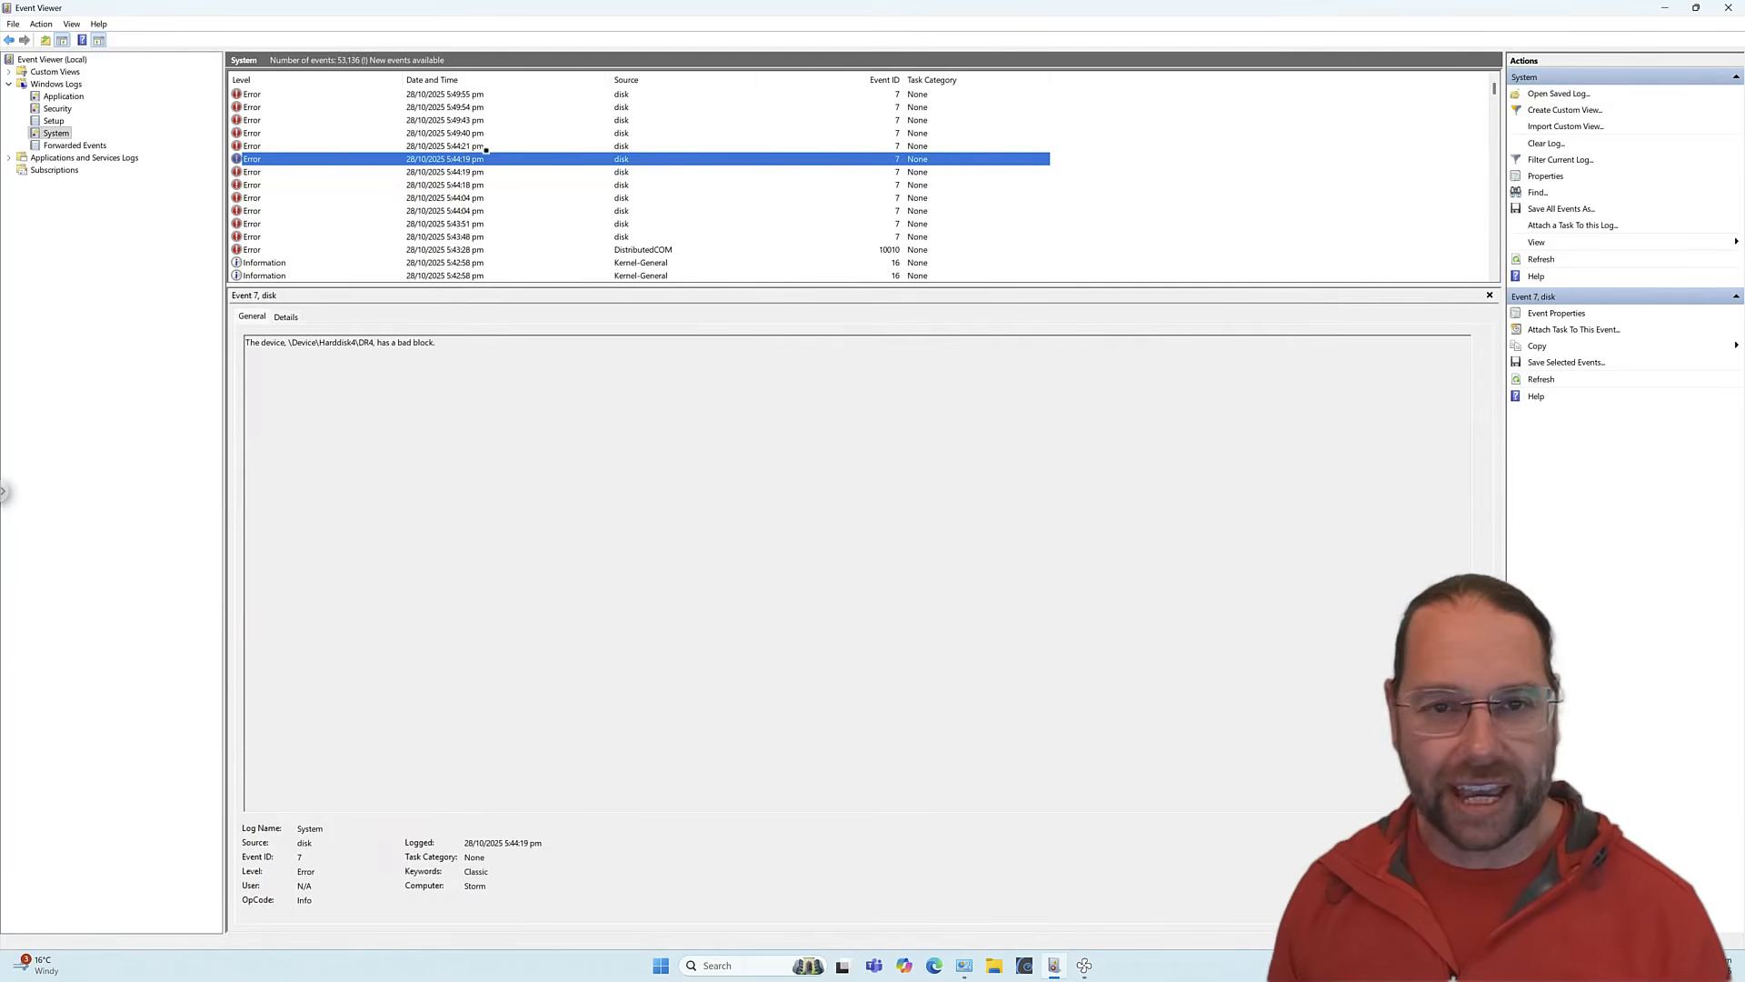
pyautogui.click(467, 146)
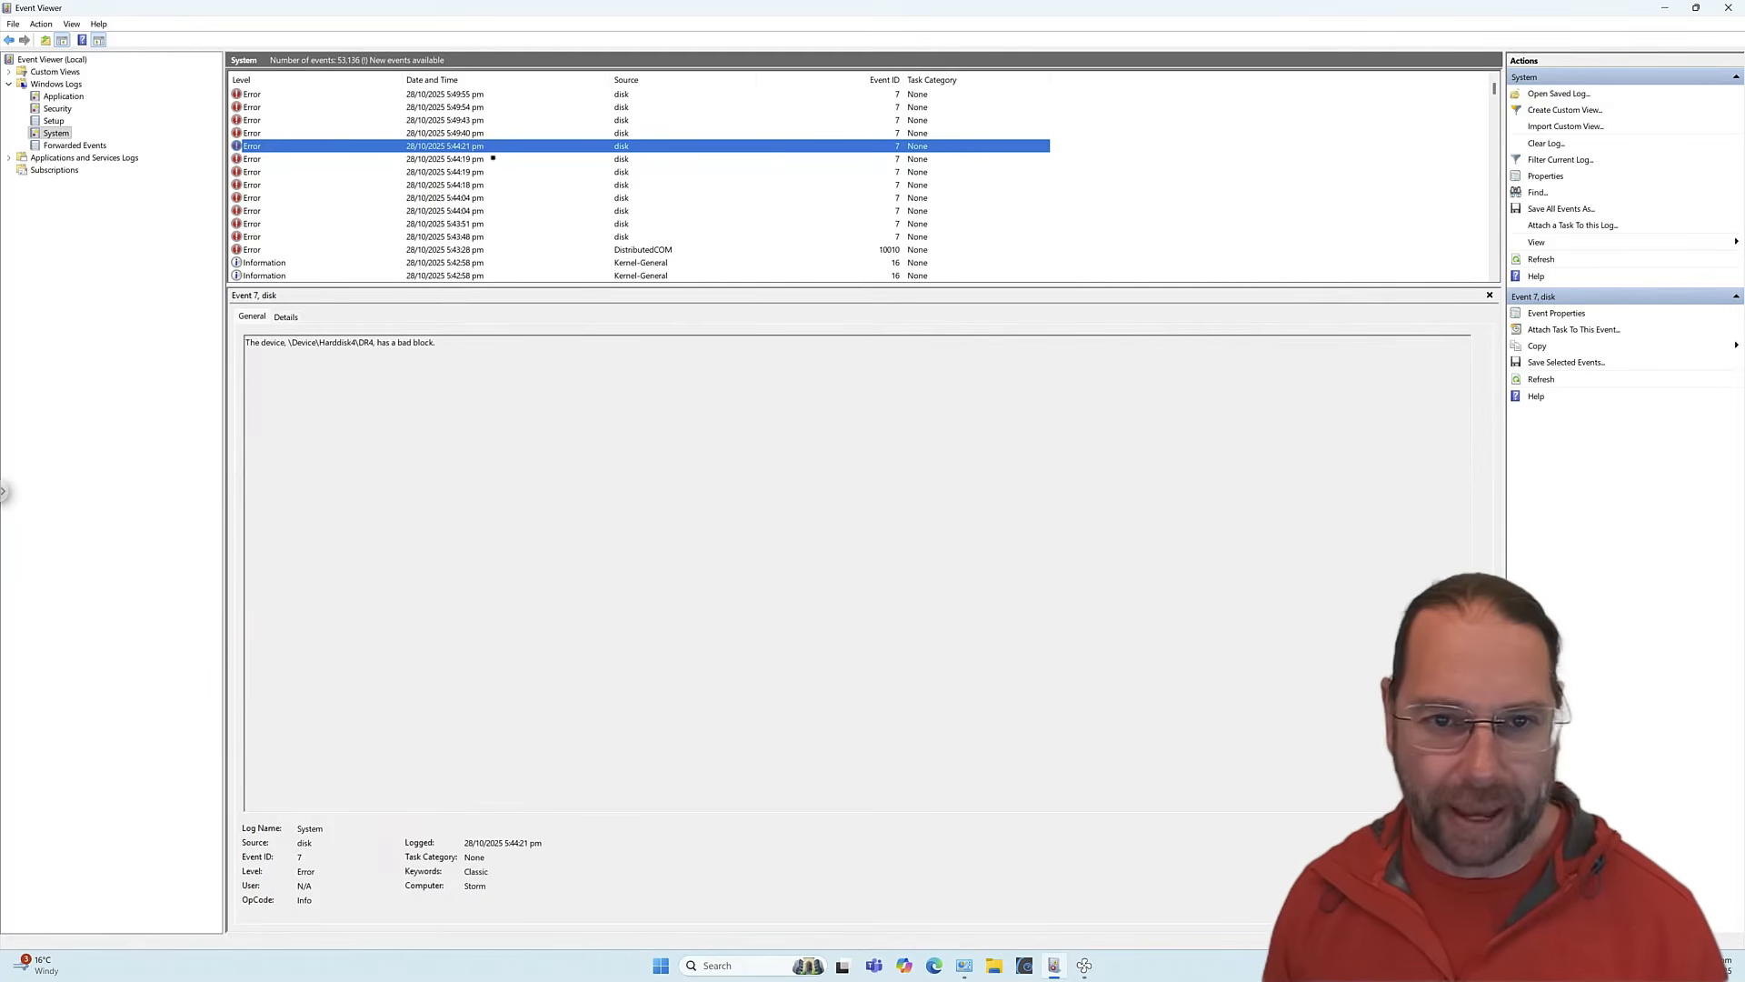
pyautogui.click(493, 158)
pyautogui.click(493, 147)
pyautogui.click(492, 135)
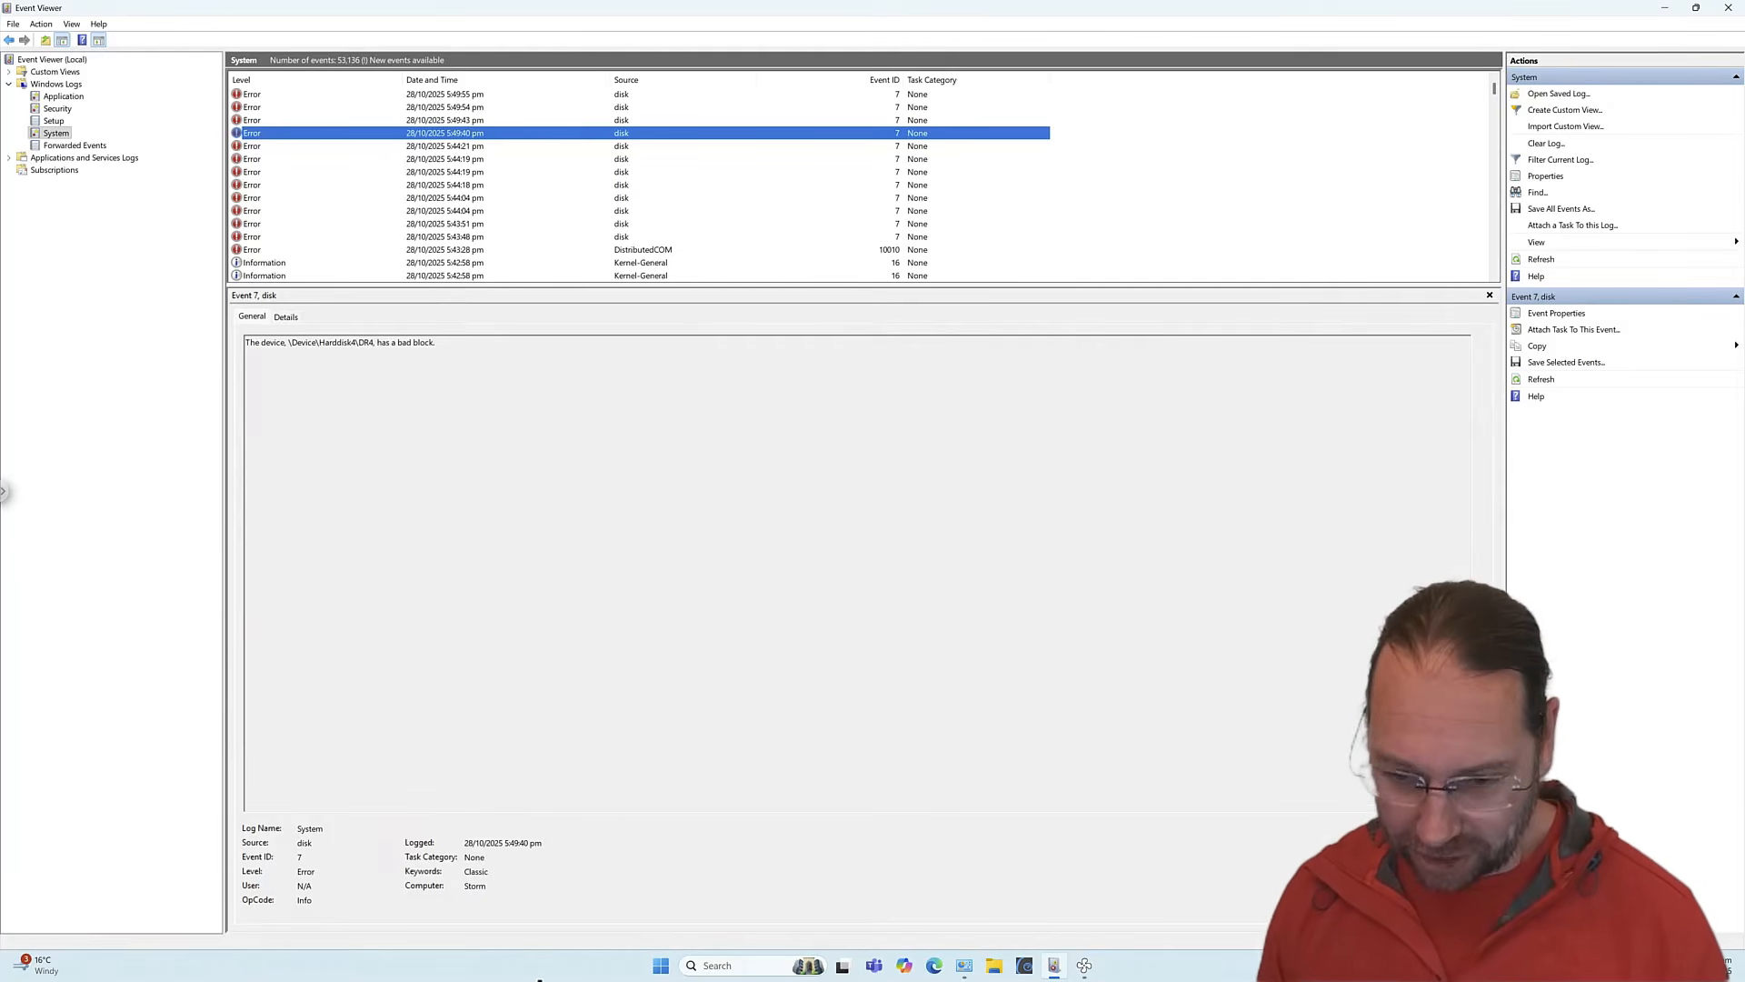
pyautogui.click(719, 966)
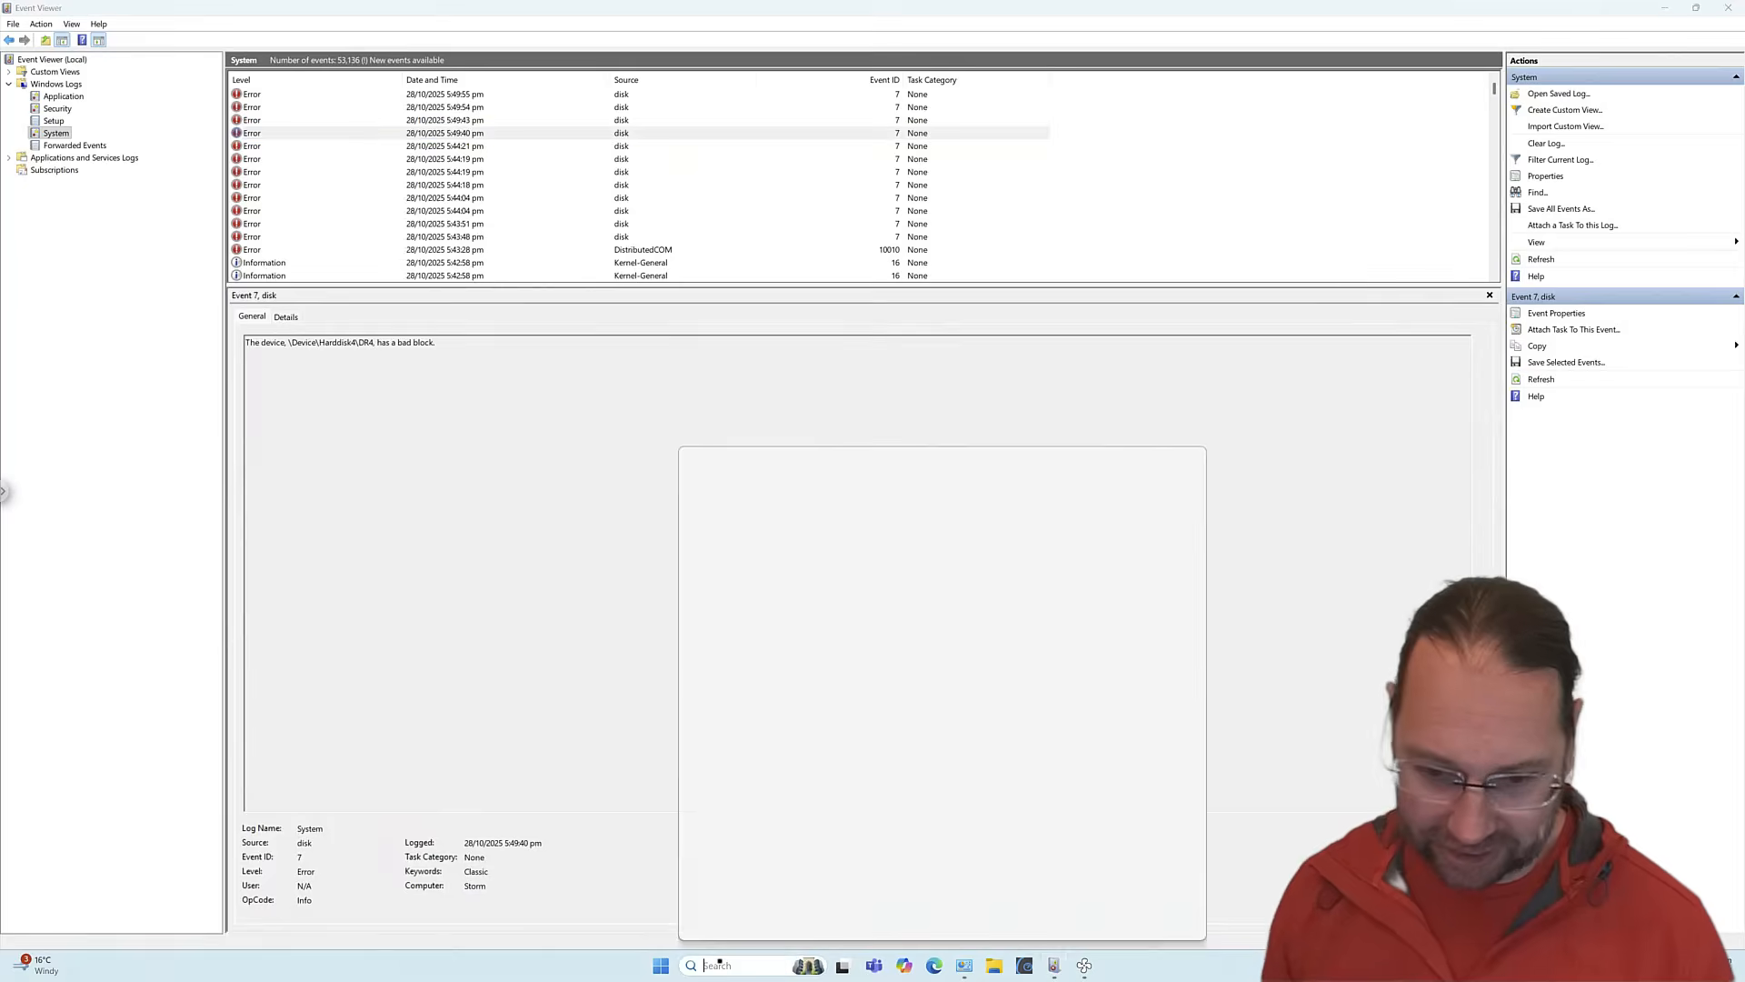
# Launch Hard Disk Sentinel as administrator, check Disk 4's Unknown health, then return to Event Viewer.
pyautogui.write('hard')
pyautogui.press('Return')
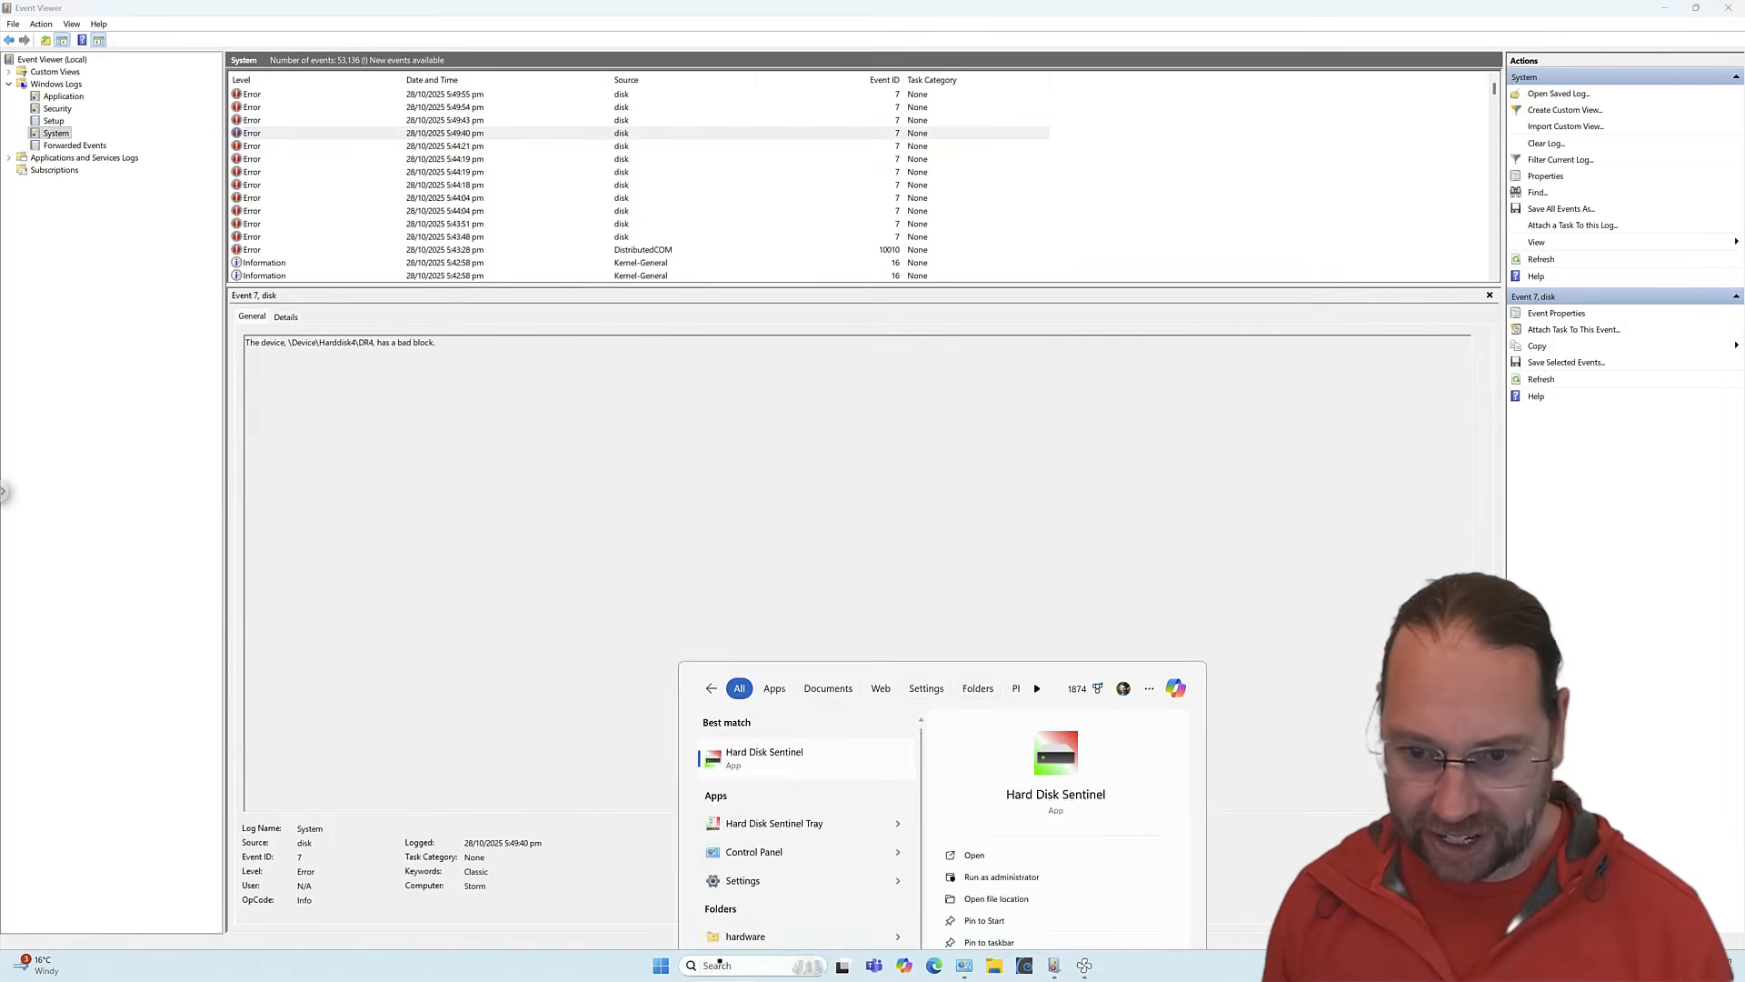
pyautogui.click(778, 601)
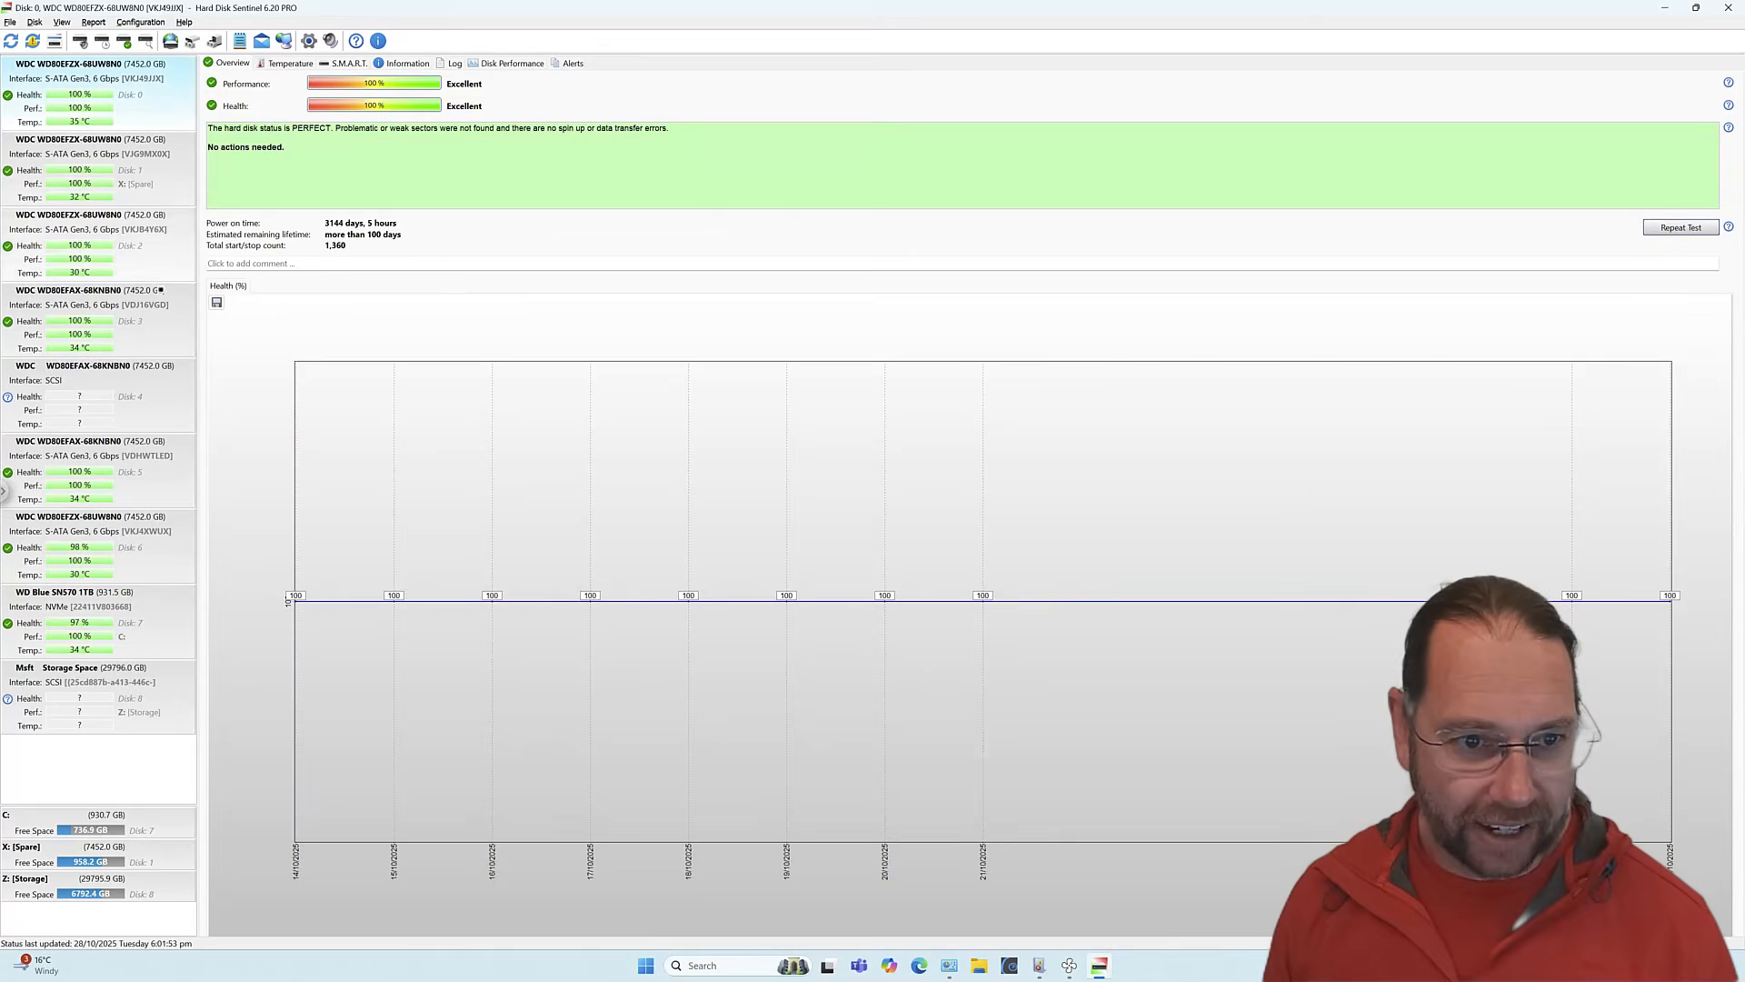
pyautogui.click(57, 387)
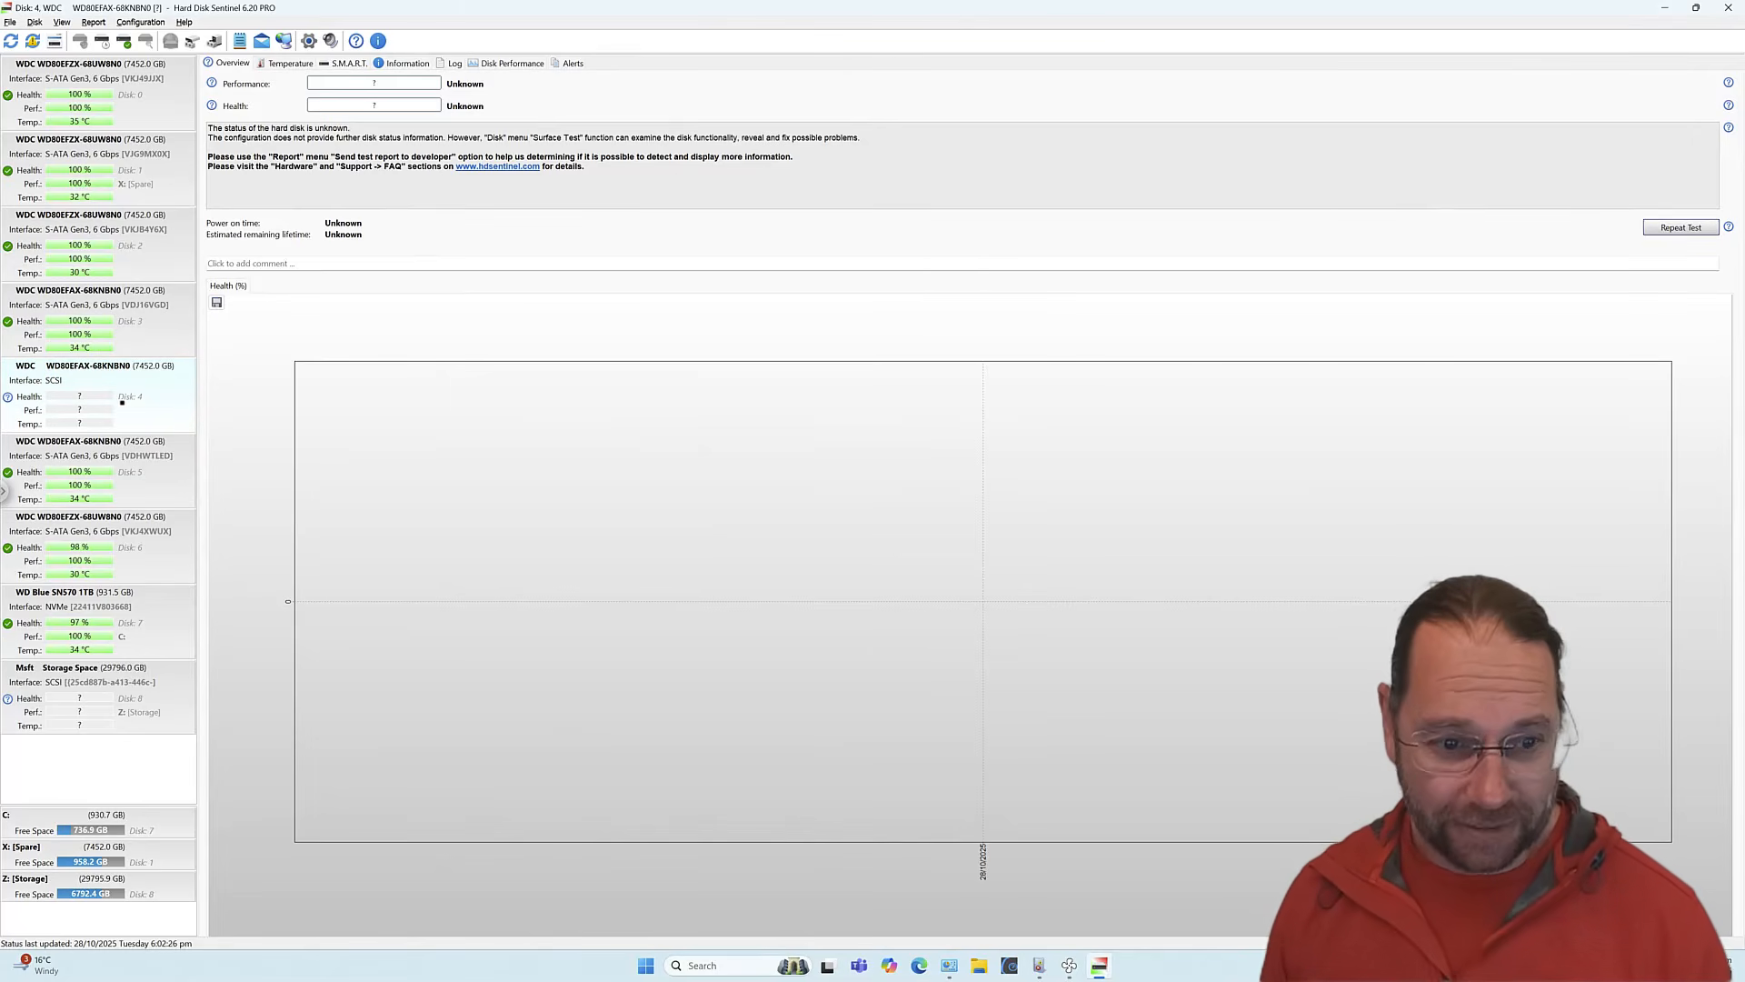
pyautogui.click(1039, 965)
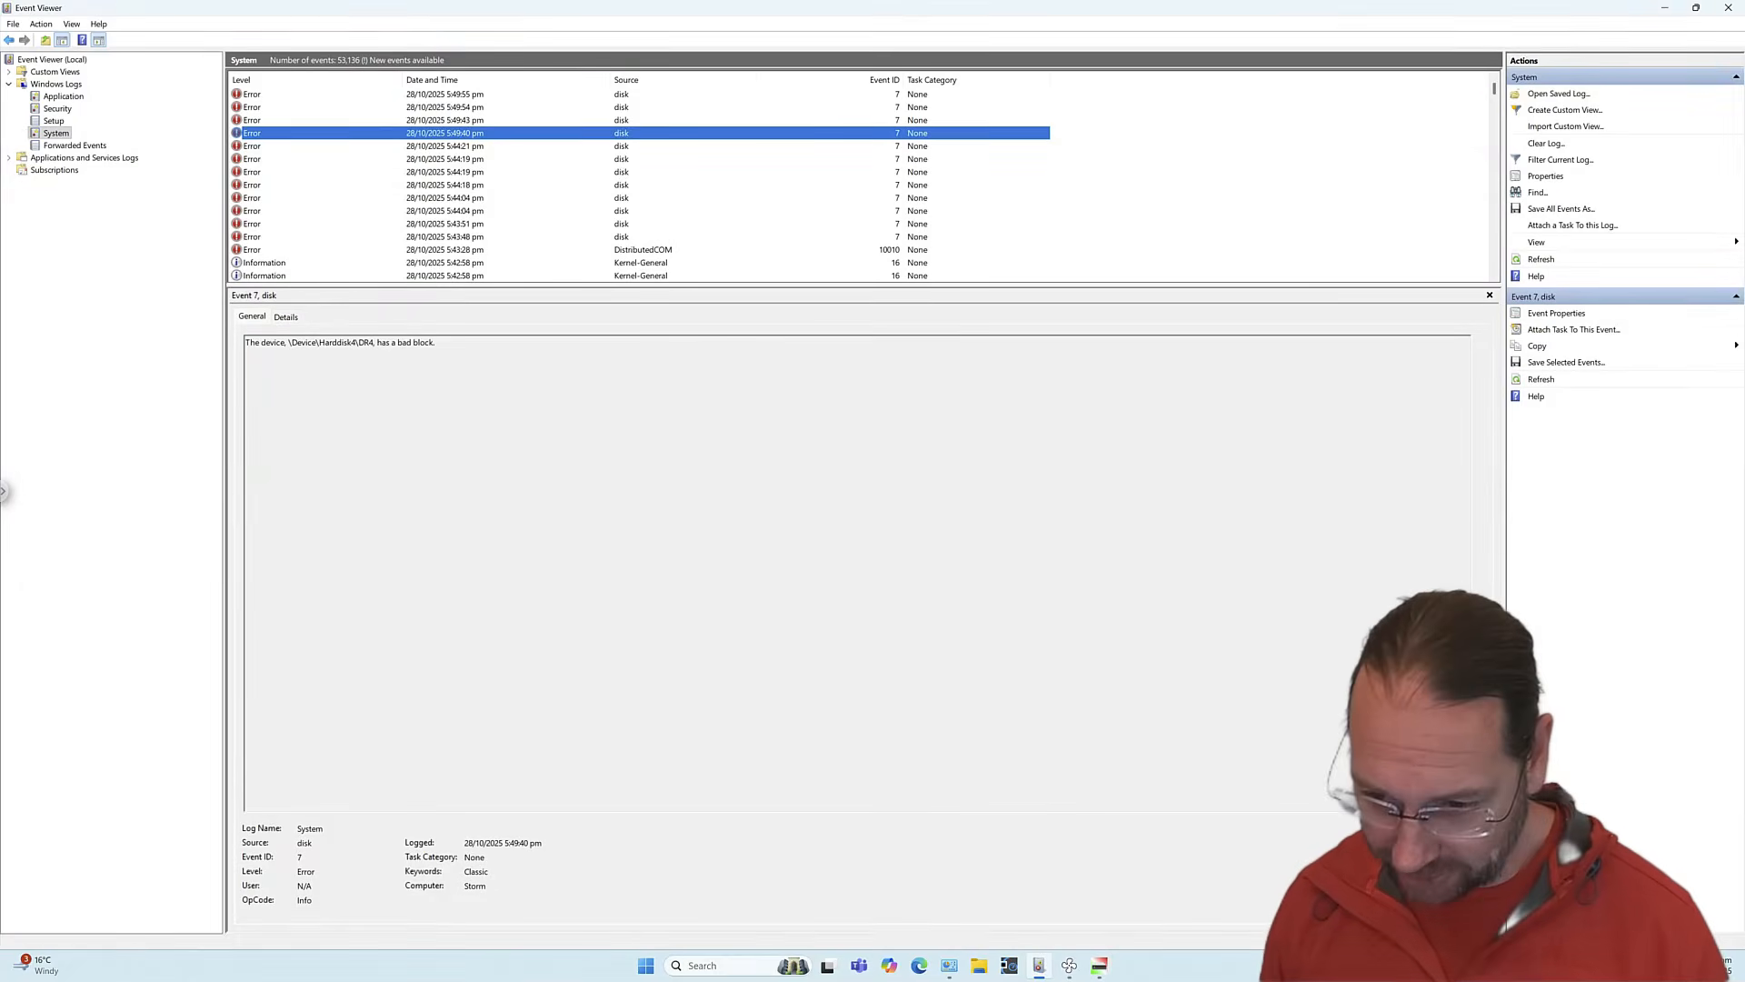
# Switch briefly to Storage Spaces, then back to Hard Disk Sentinel showing Disk 4's unknown status.
pyautogui.click(949, 965)
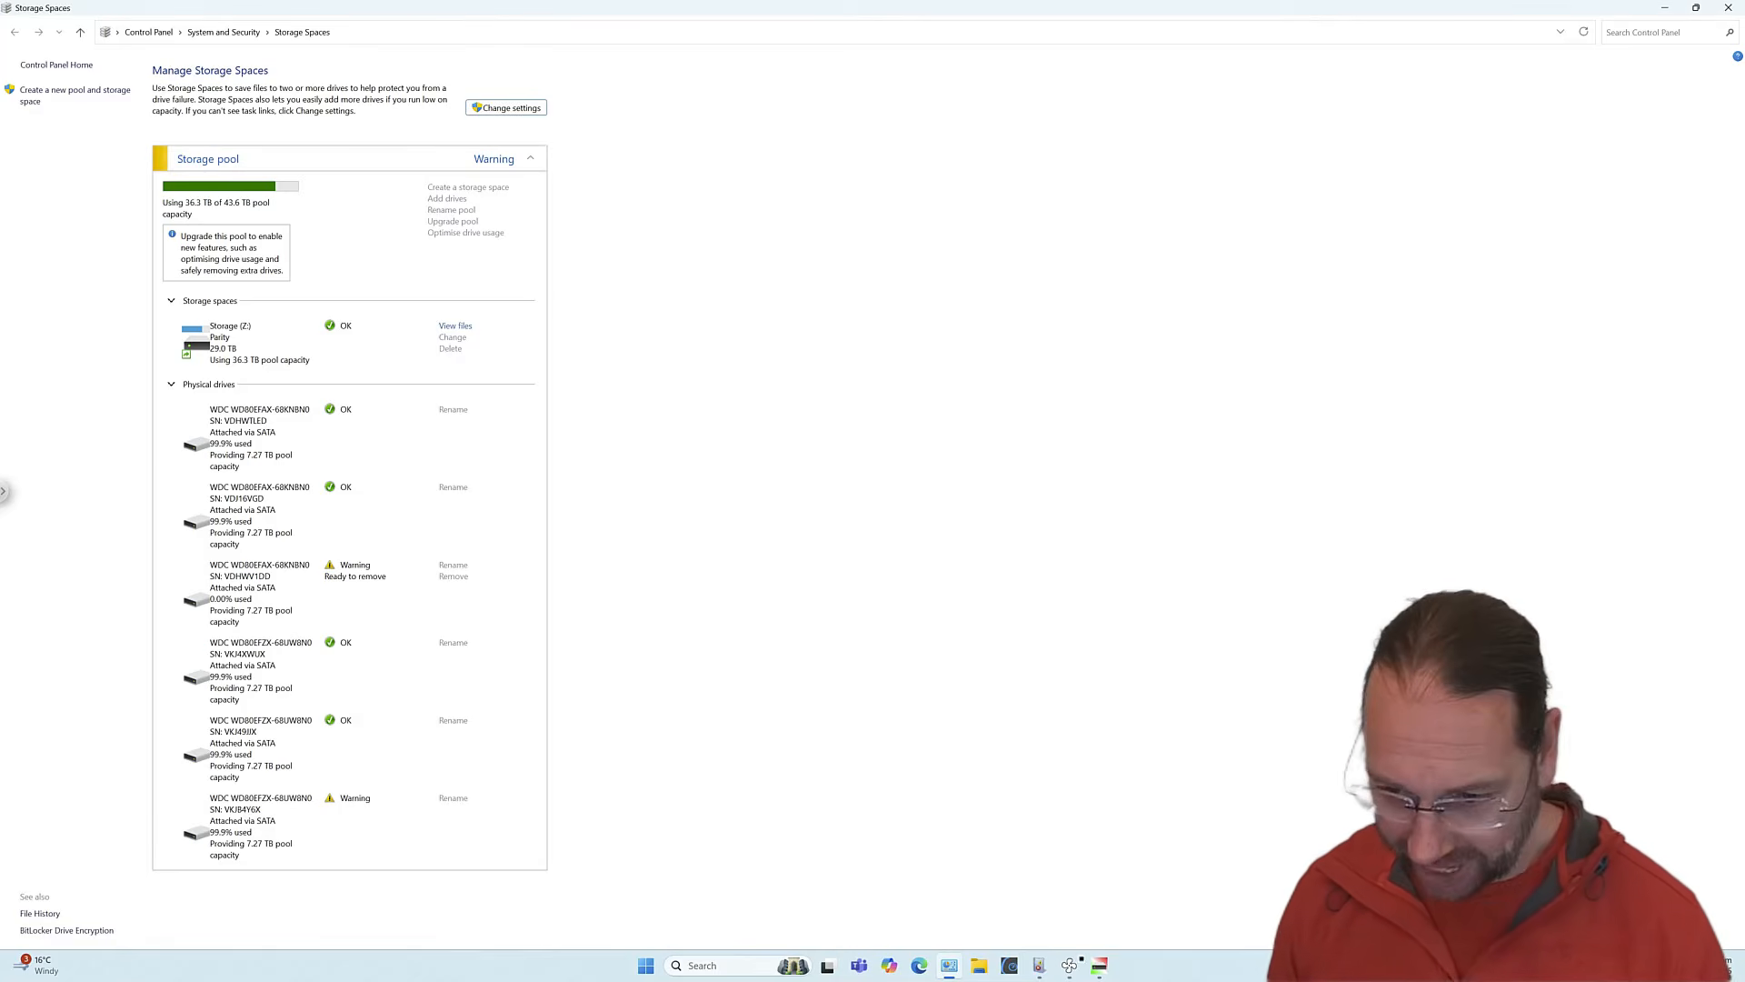
pyautogui.moveTo(1041, 965)
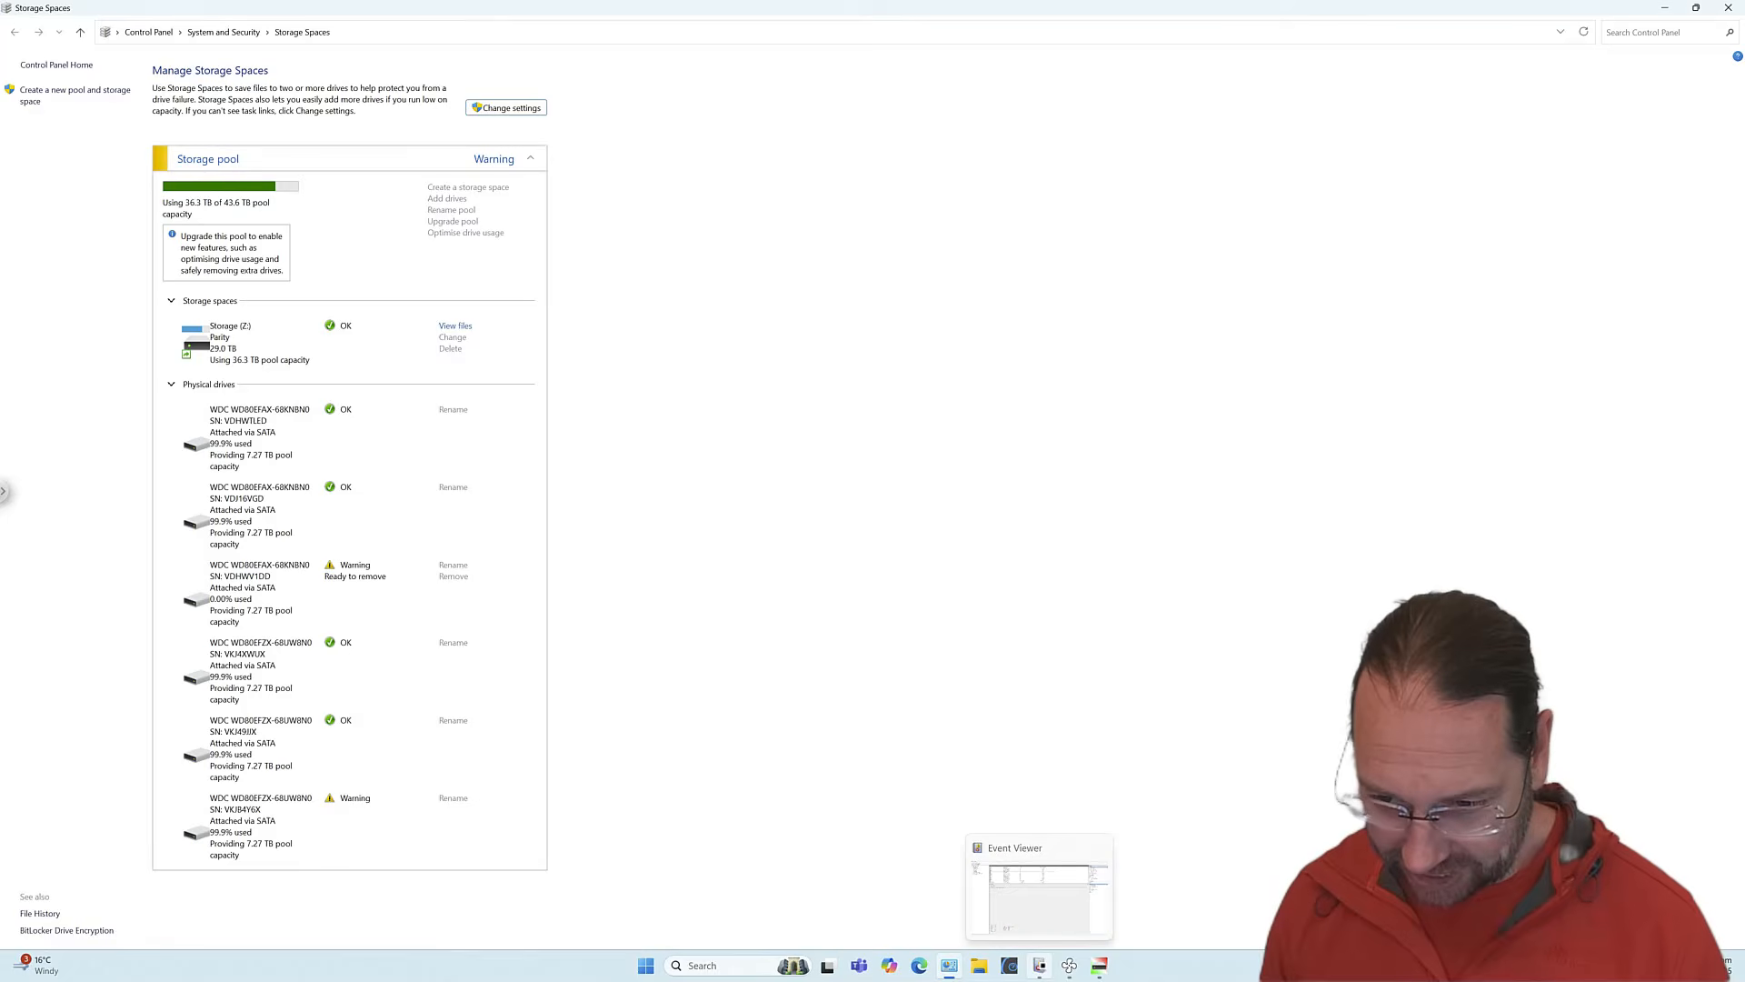
pyautogui.click(1099, 966)
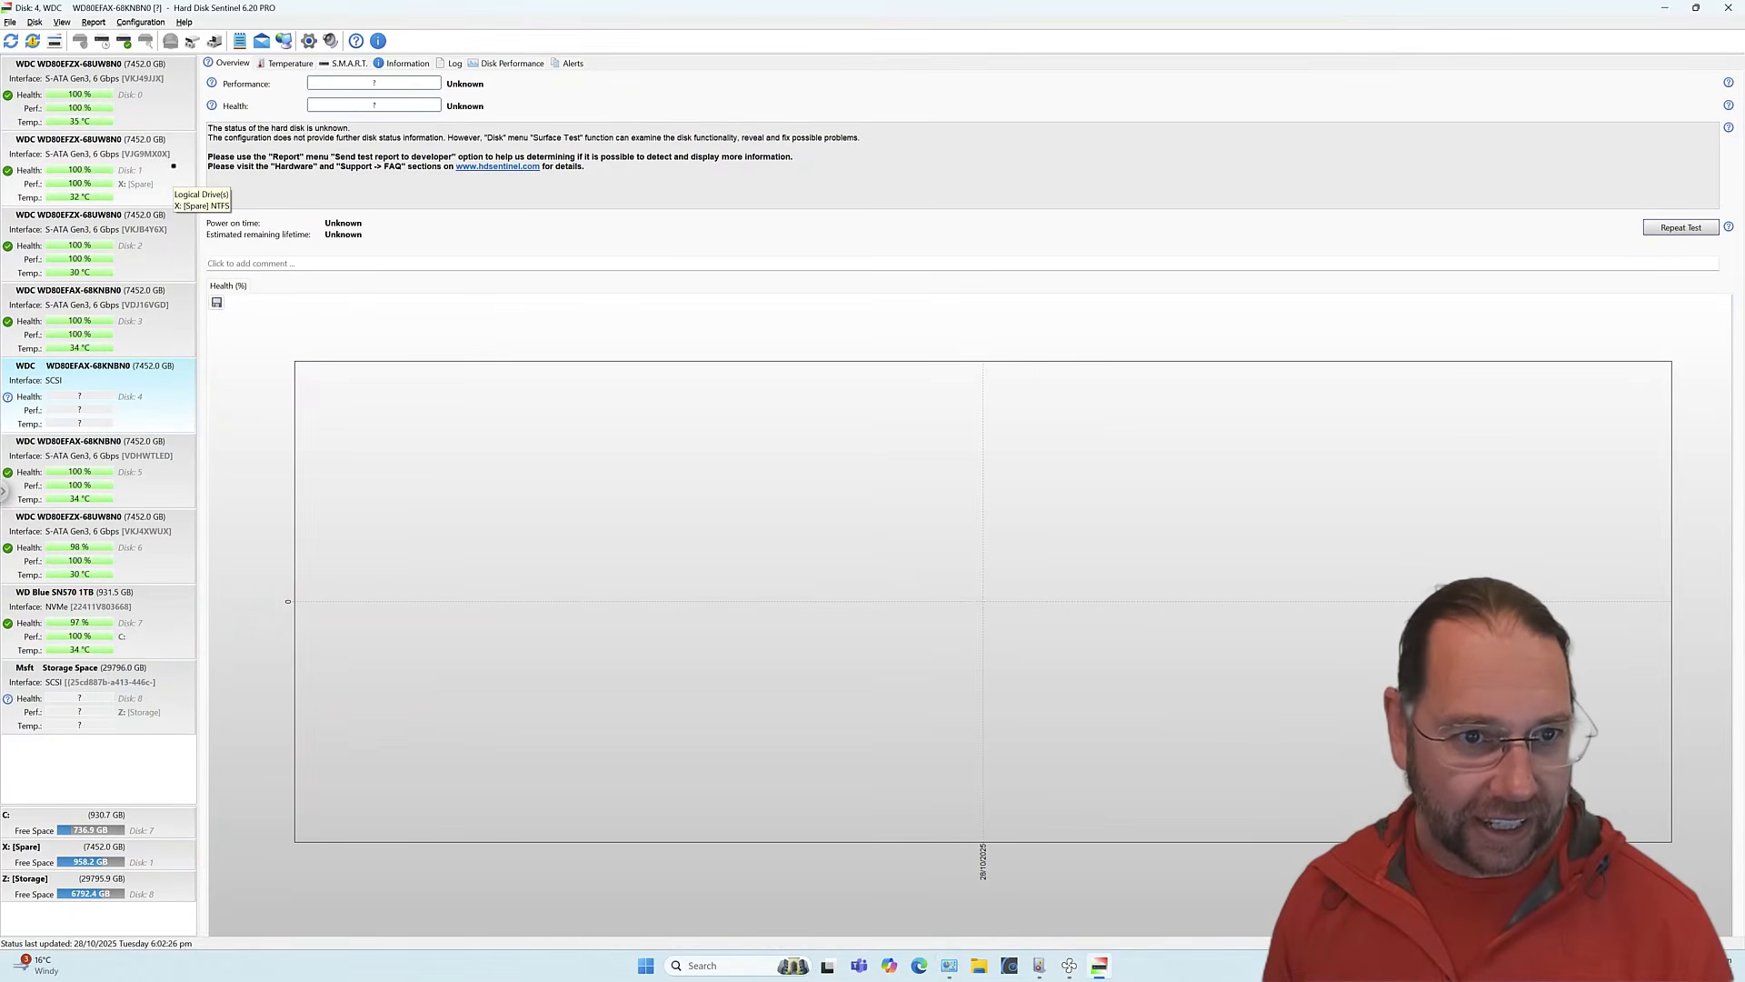
# Review Disk 2's health, logged problems and the Helium Containment Status alert, then minimize Hard Disk Sentinel.
pyautogui.click(145, 242)
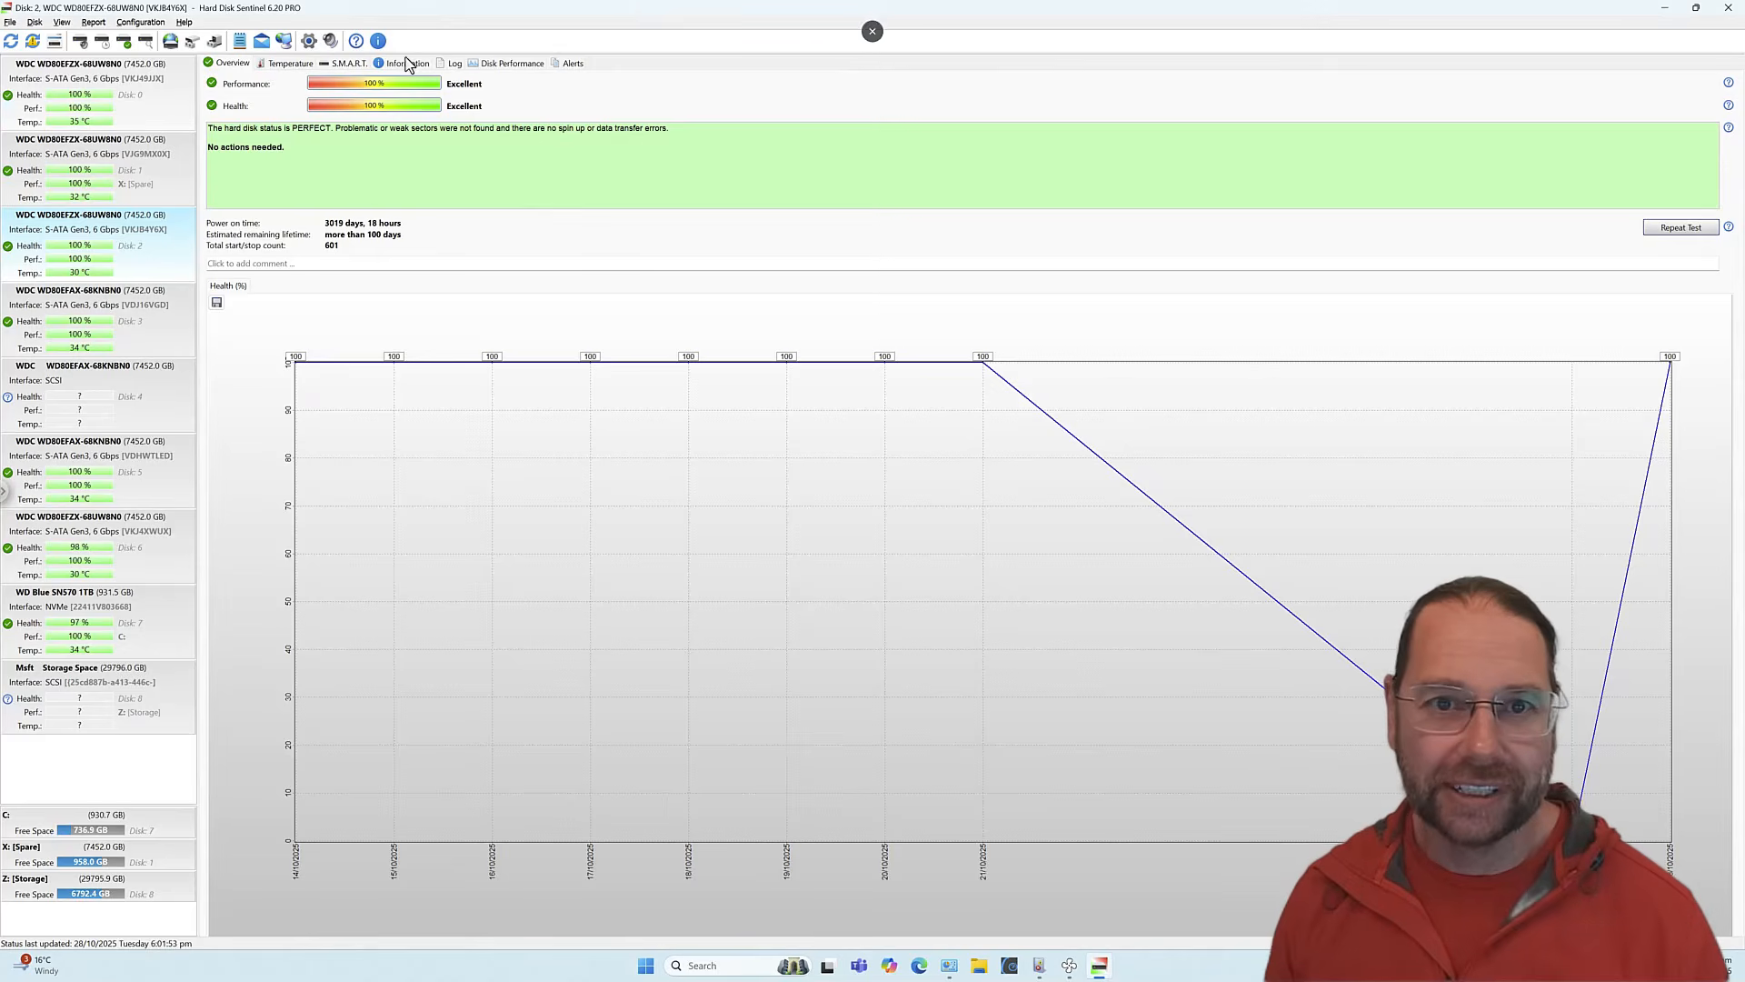
pyautogui.click(451, 66)
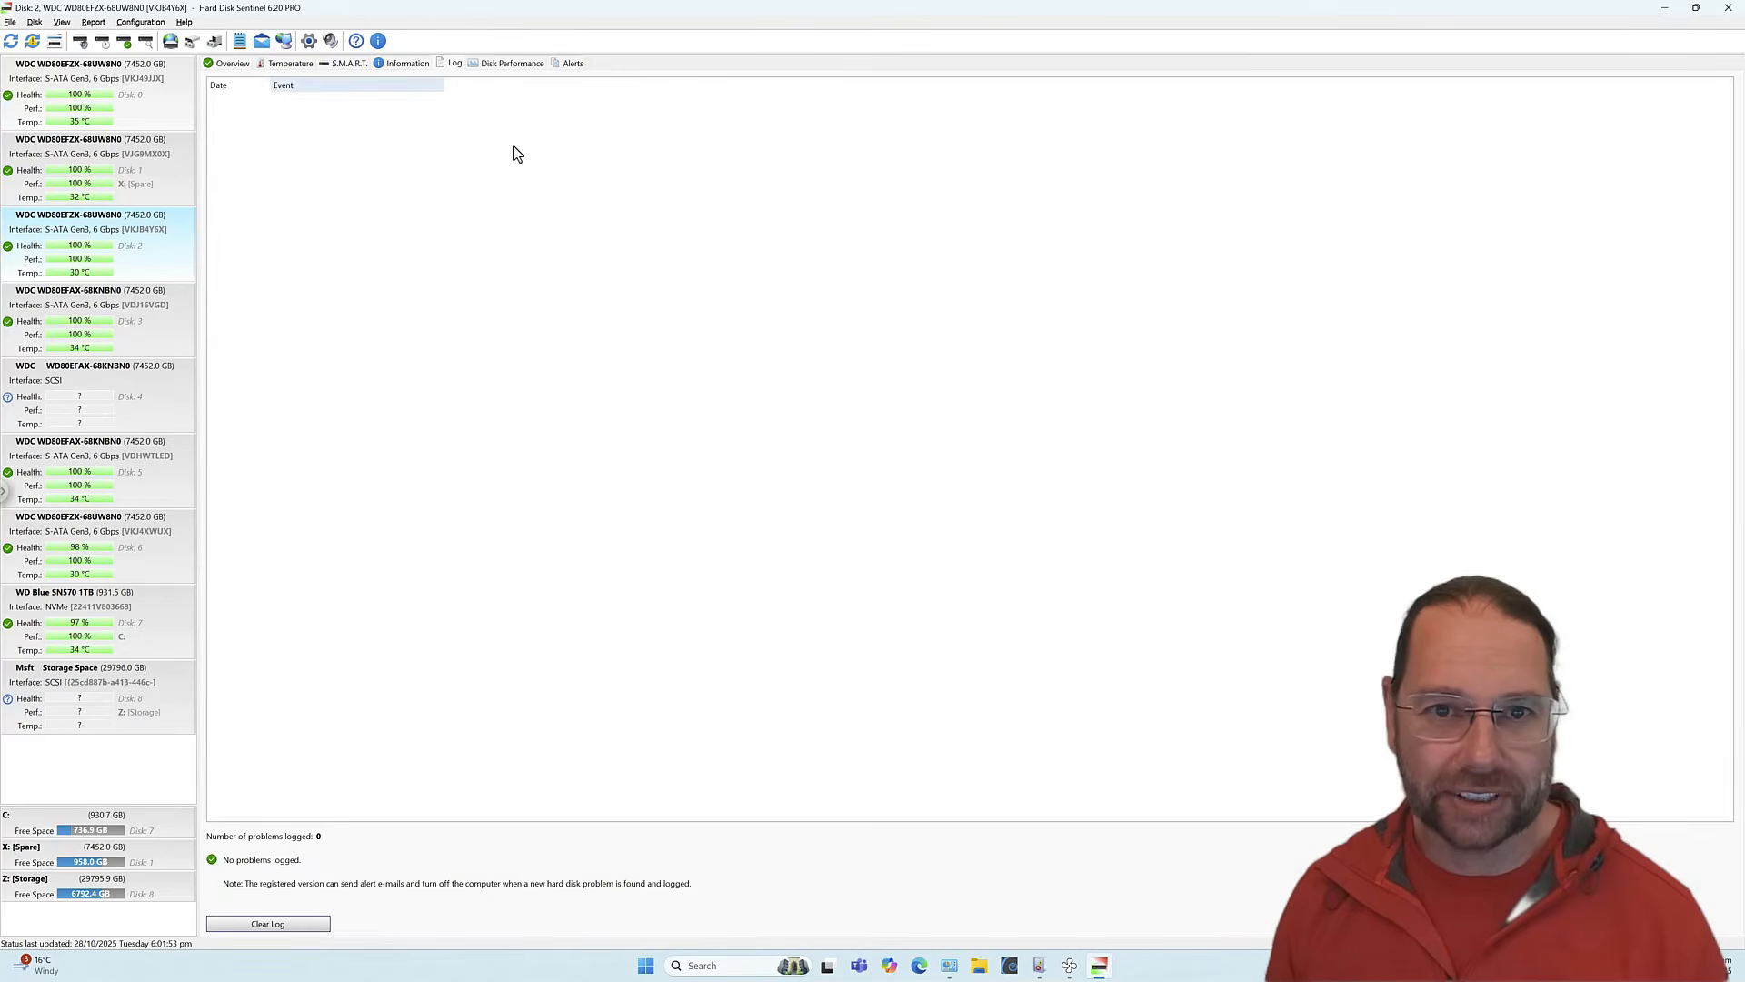
pyautogui.click(571, 64)
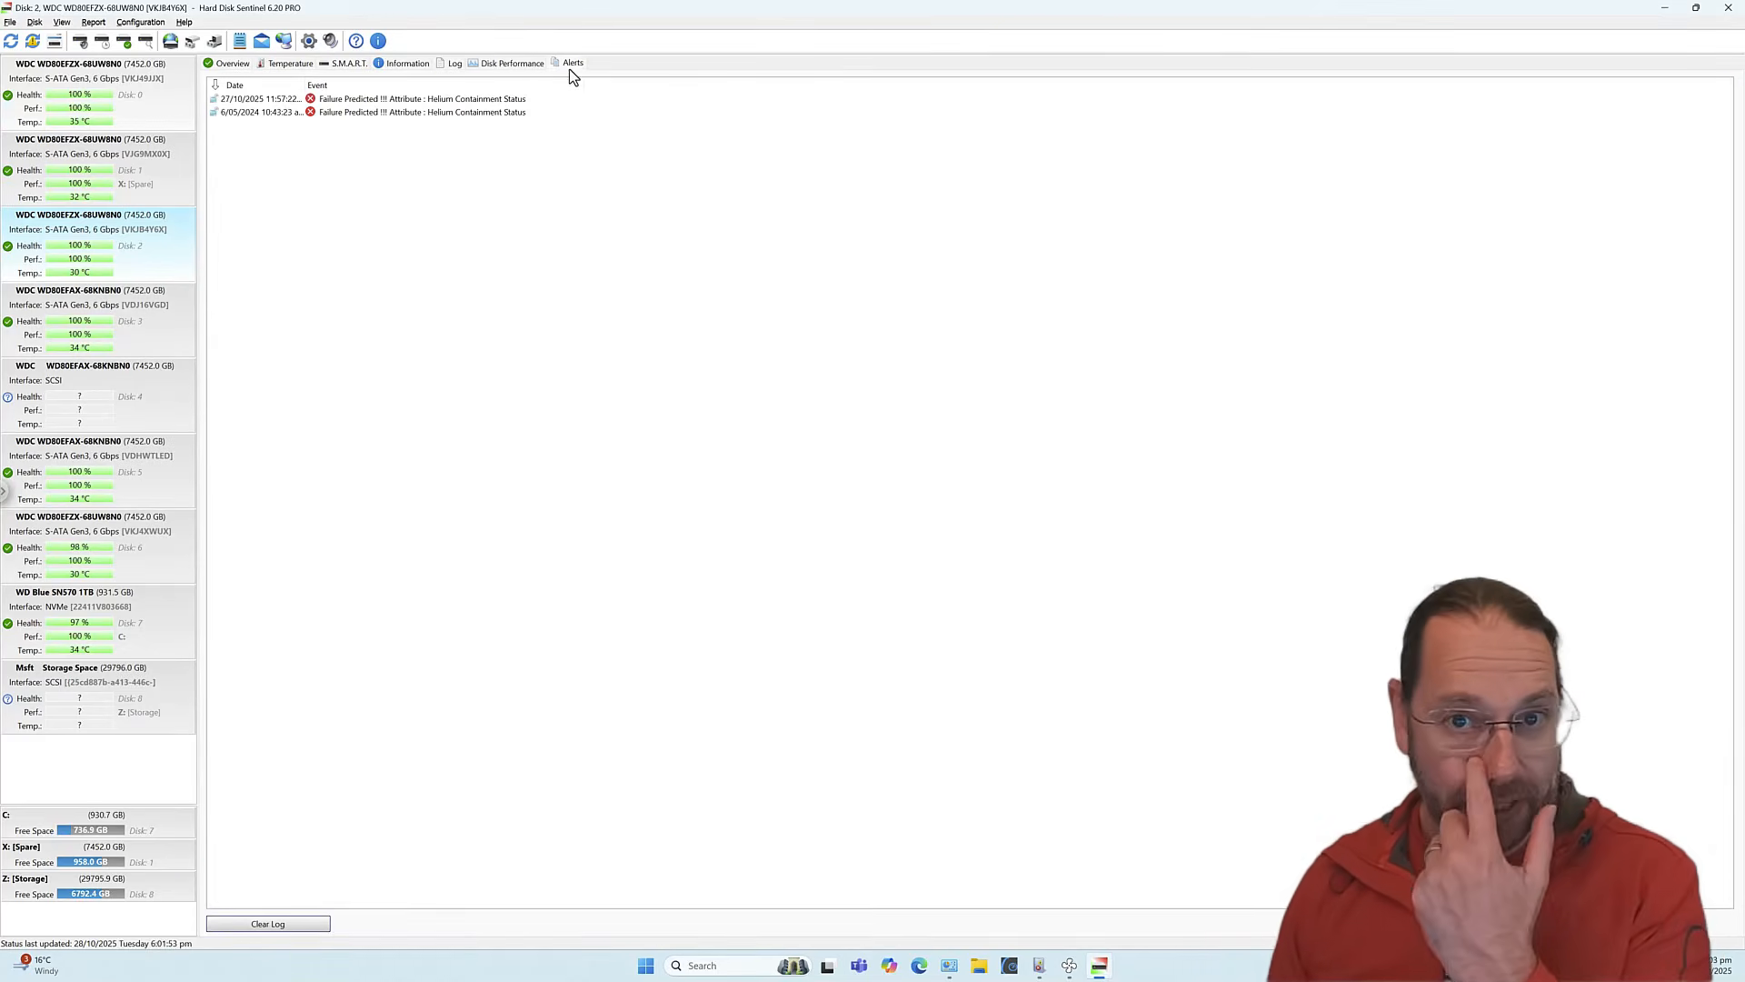
pyautogui.click(371, 100)
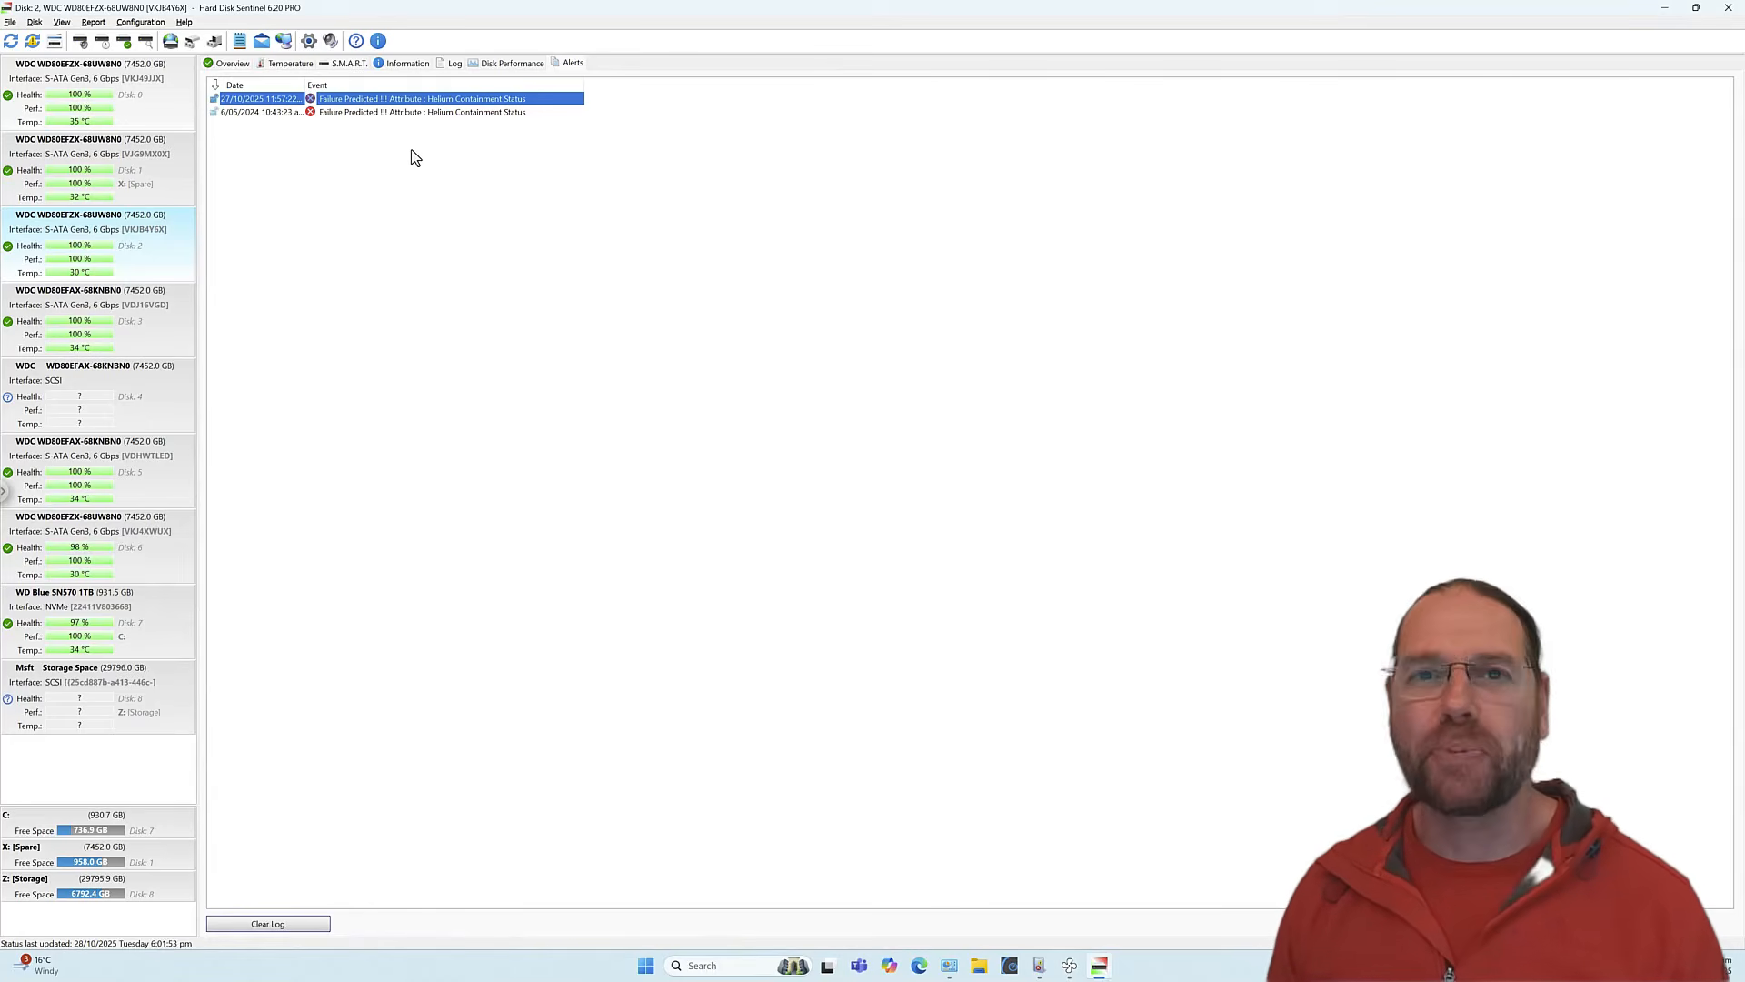
pyautogui.click(235, 64)
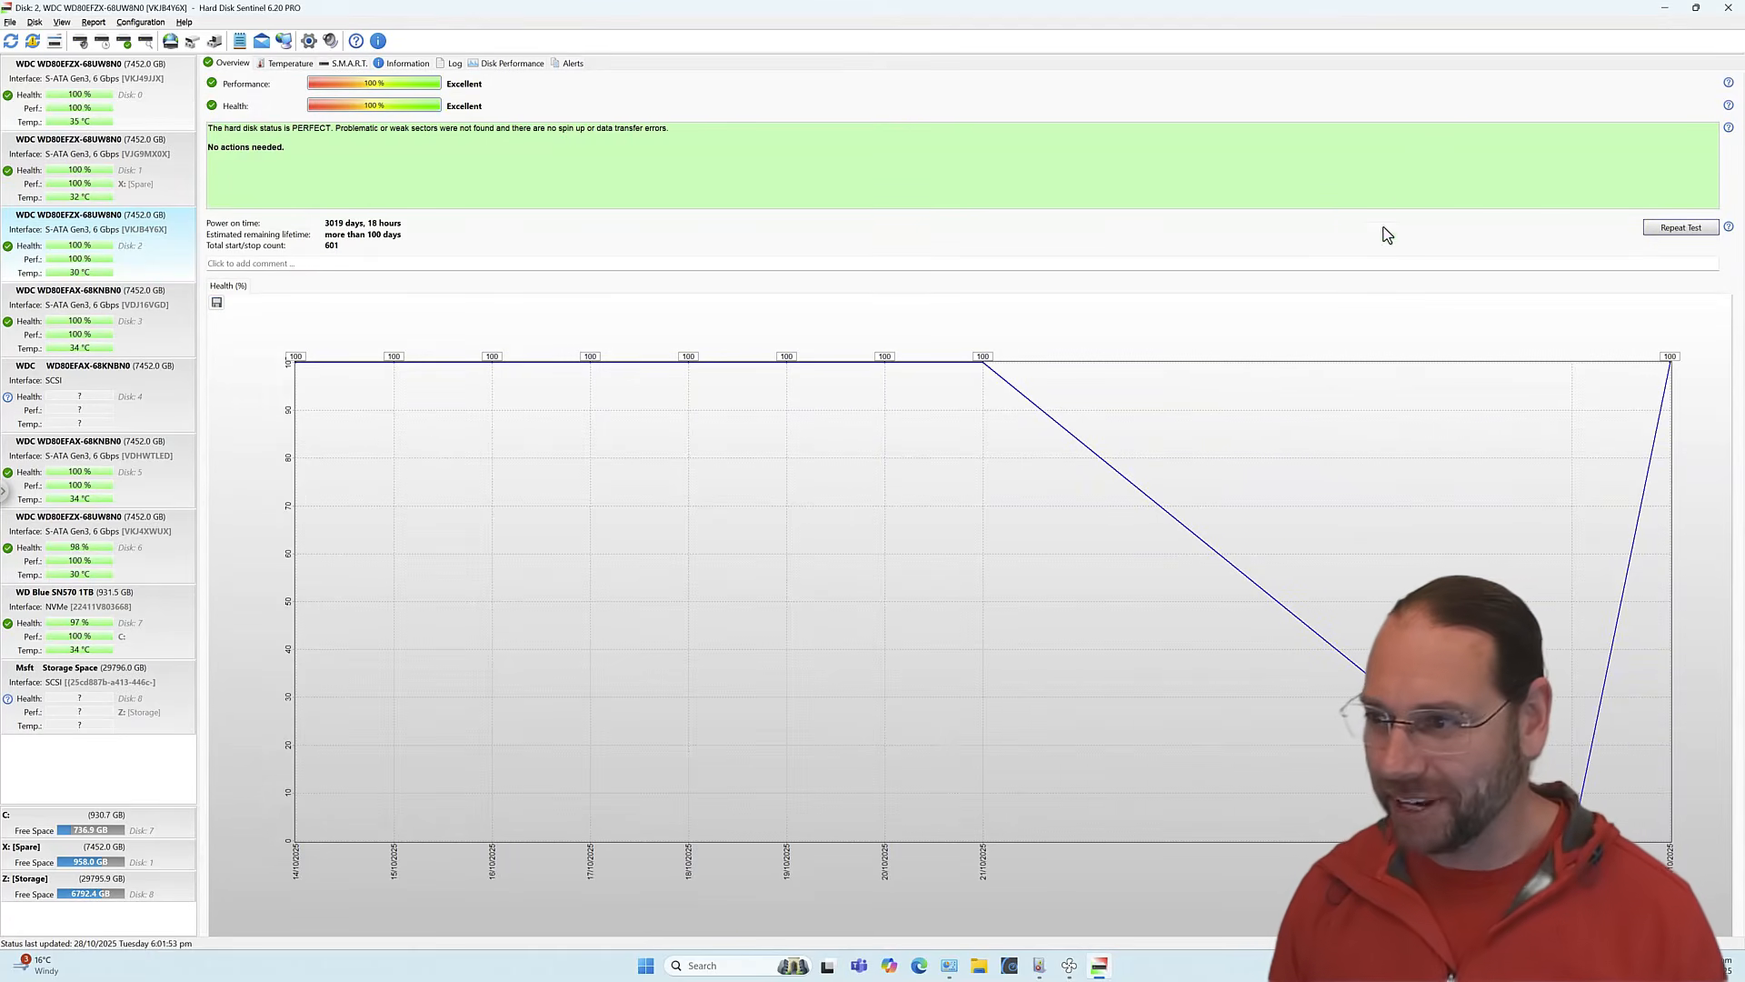
pyautogui.click(1668, 9)
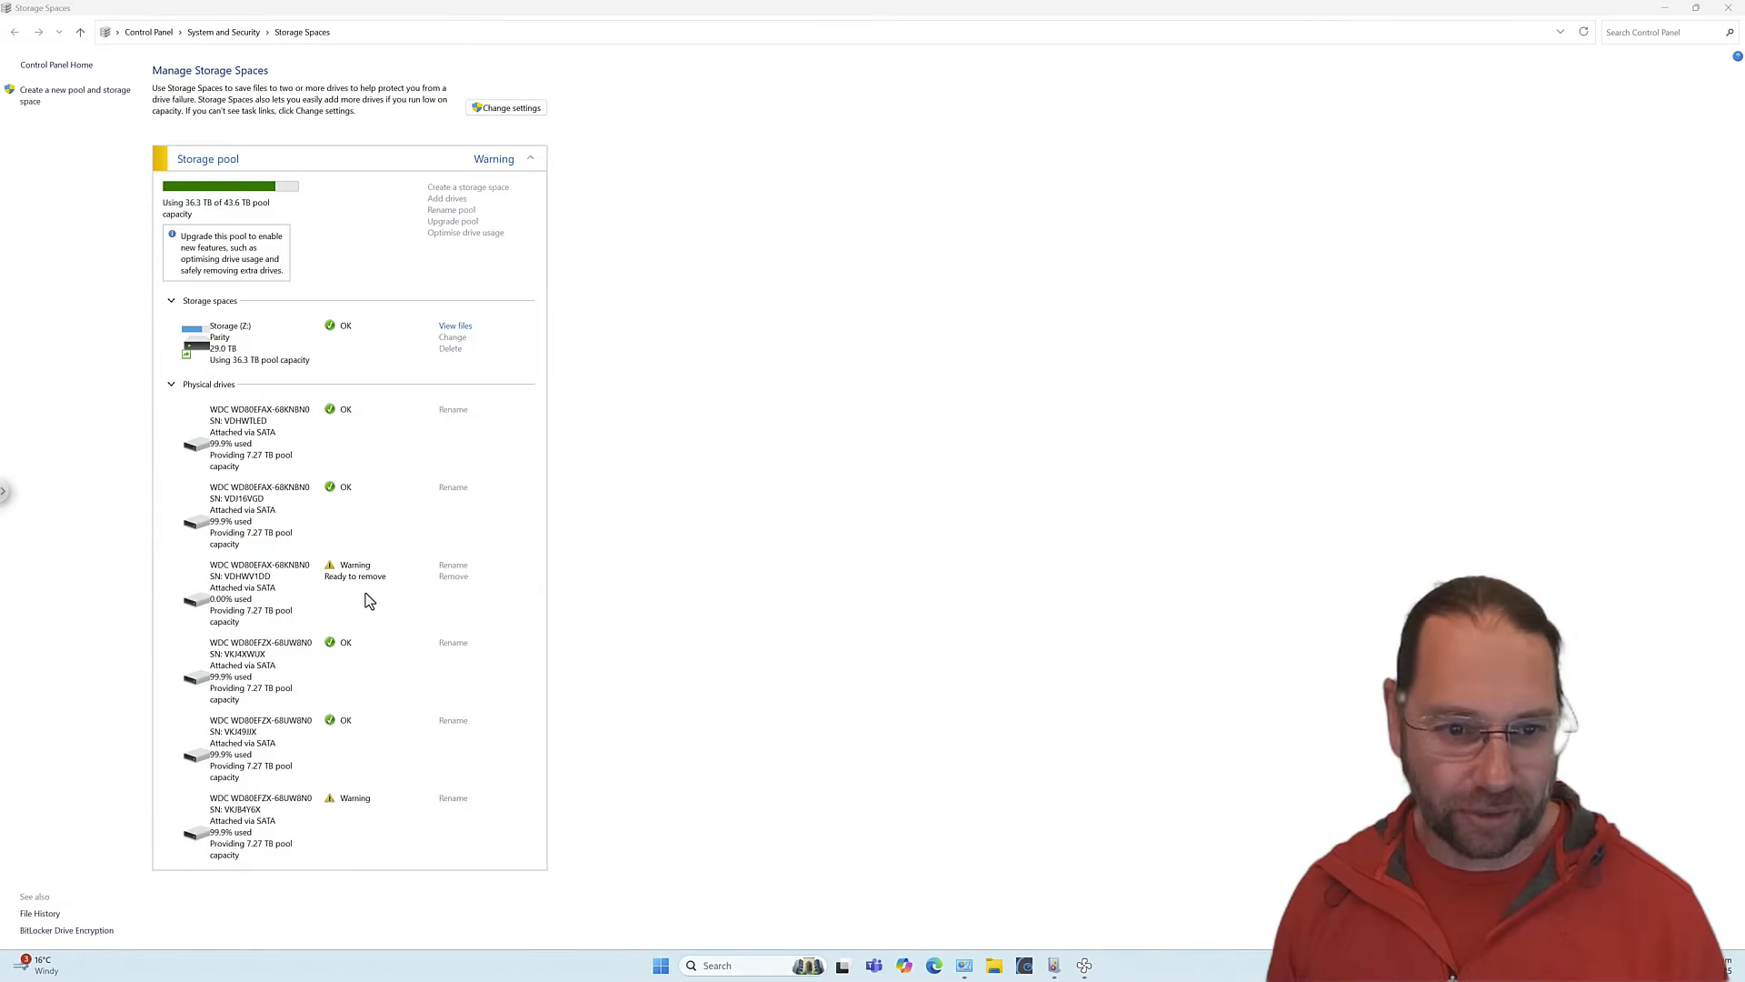
# Unlock the Storage Spaces settings and approve the administrator permission prompt.
pyautogui.click(198, 609)
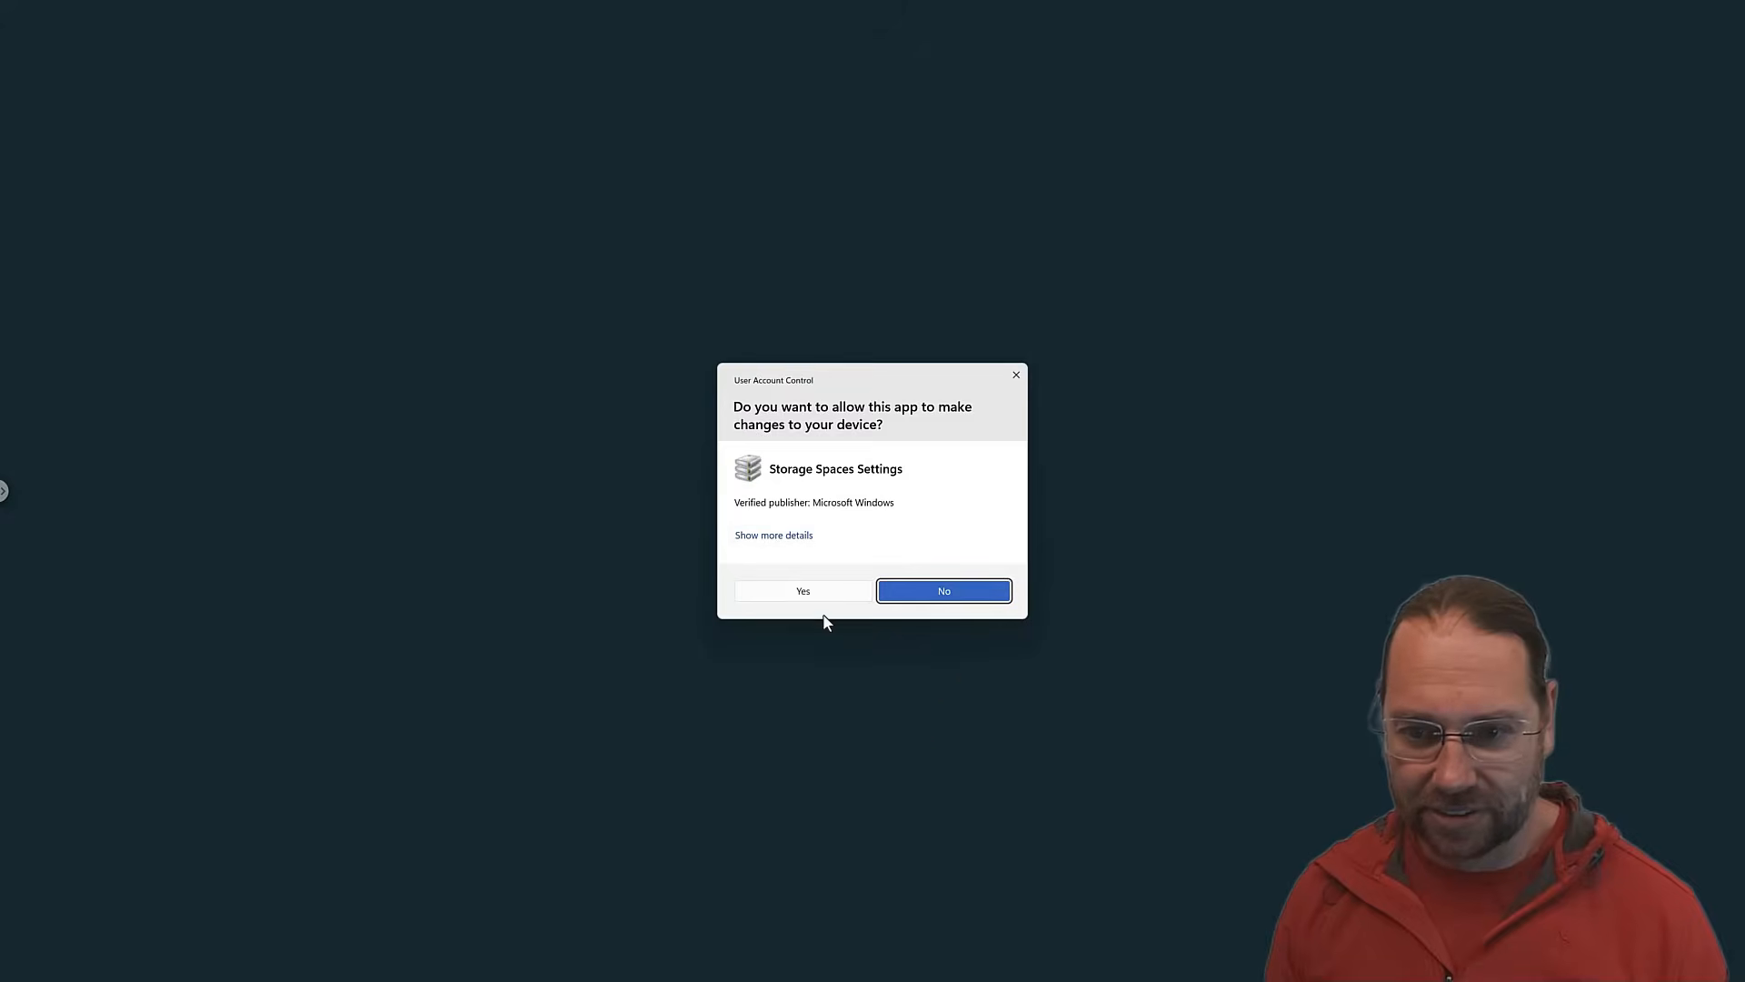
pyautogui.click(811, 600)
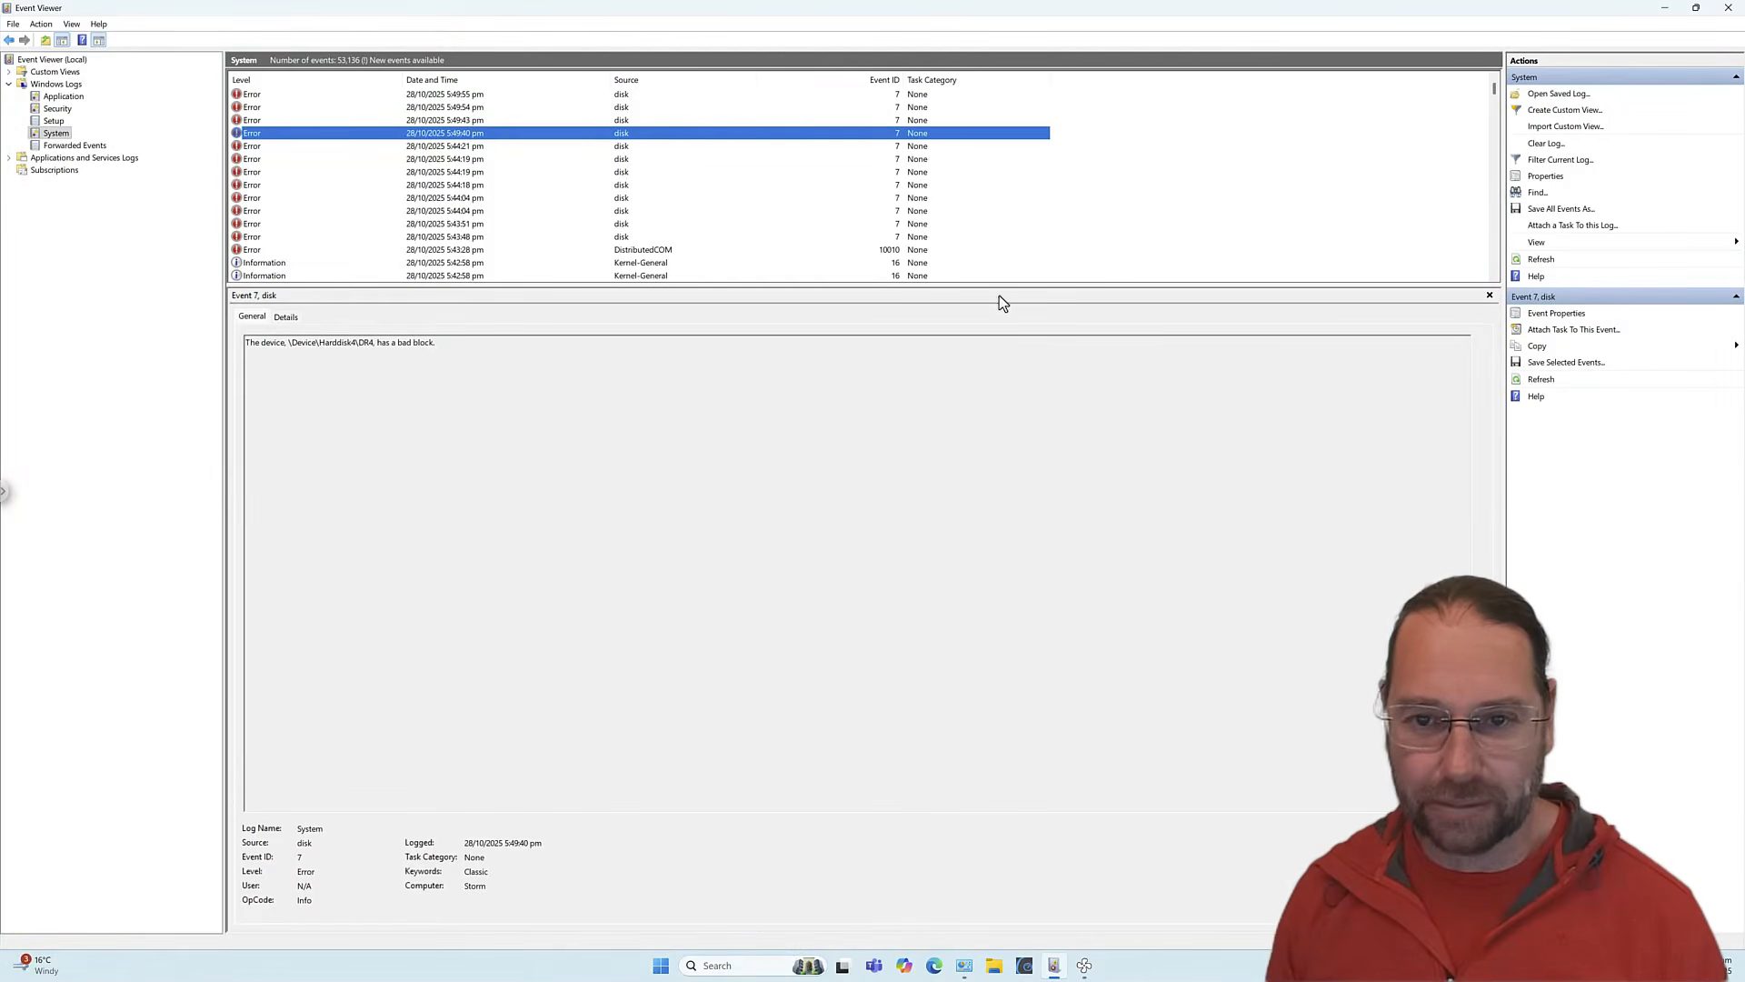
# Remove the drive marked Ready to remove from the storage pool.
pyautogui.click(965, 965)
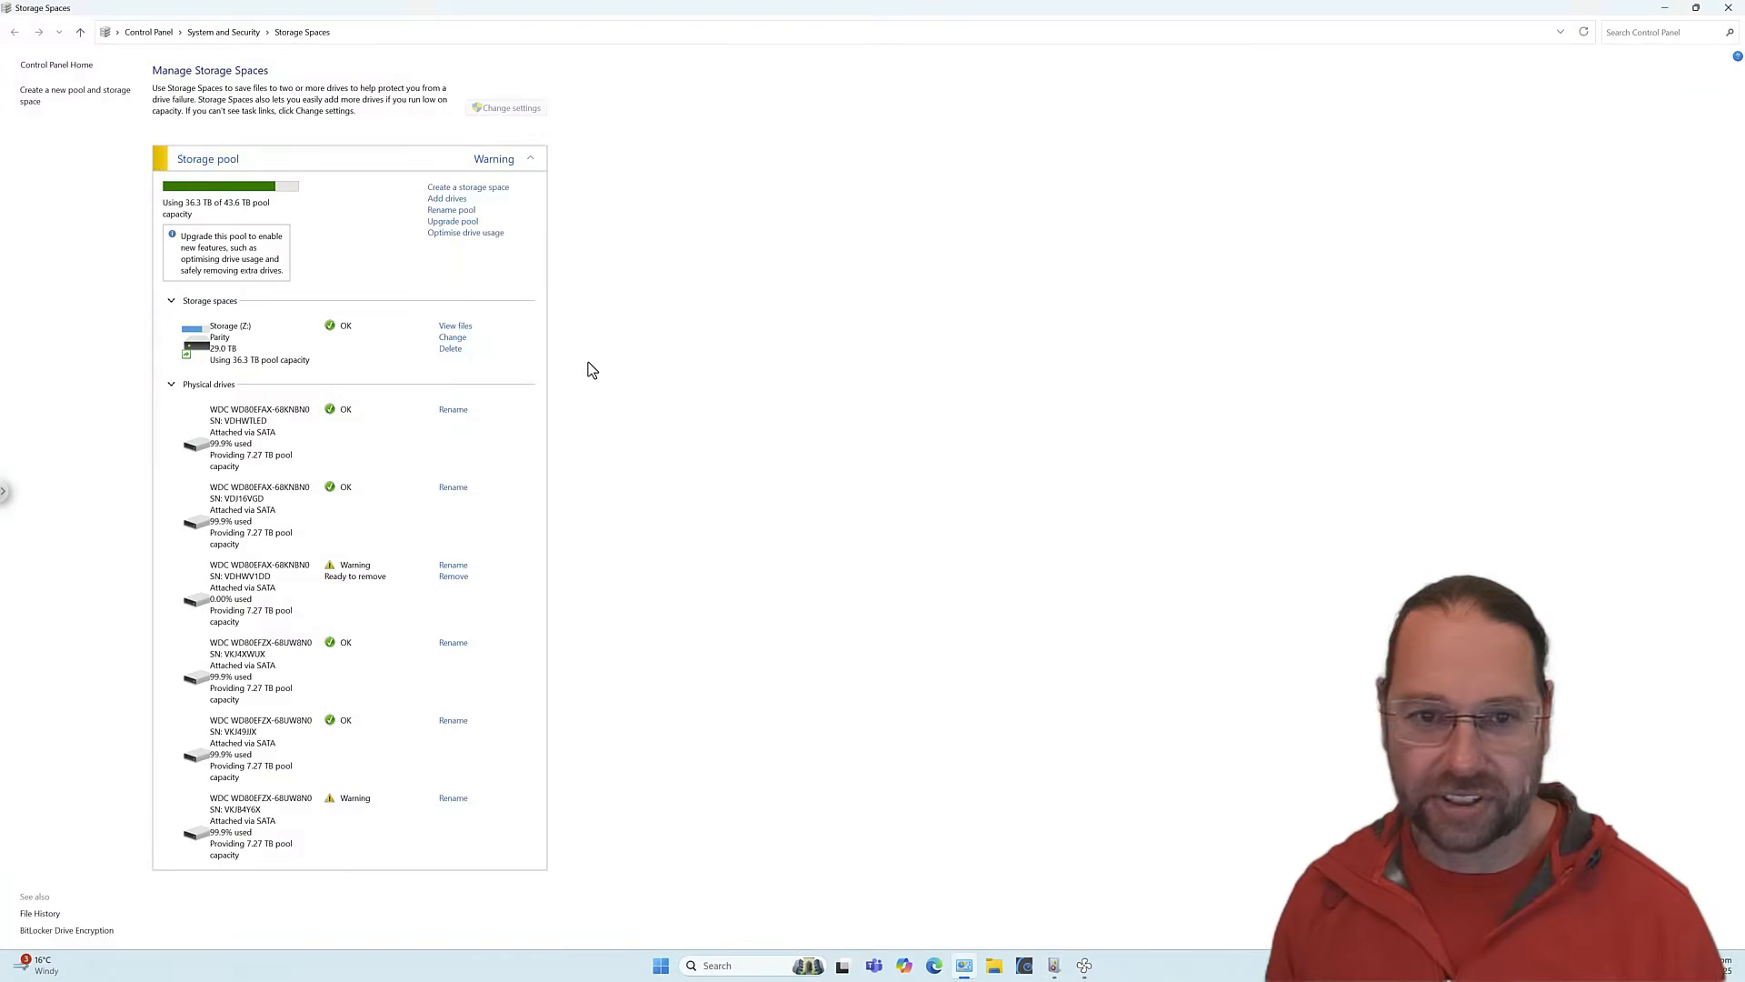
pyautogui.click(452, 578)
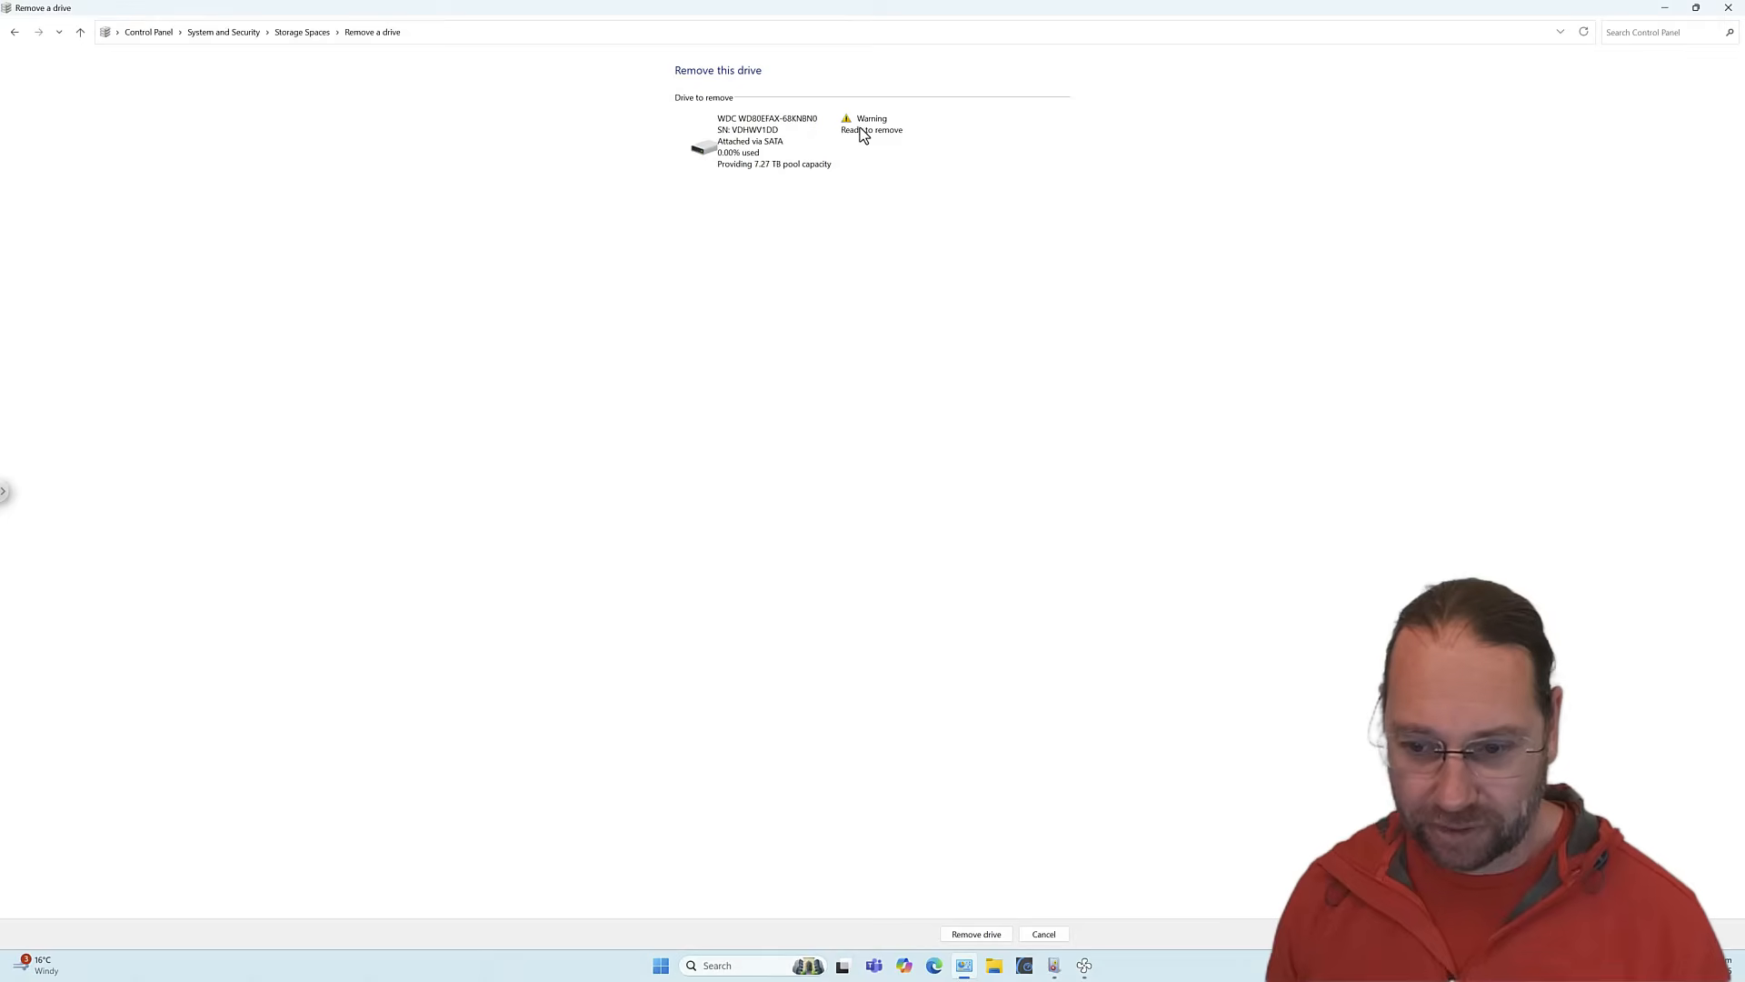
pyautogui.click(976, 935)
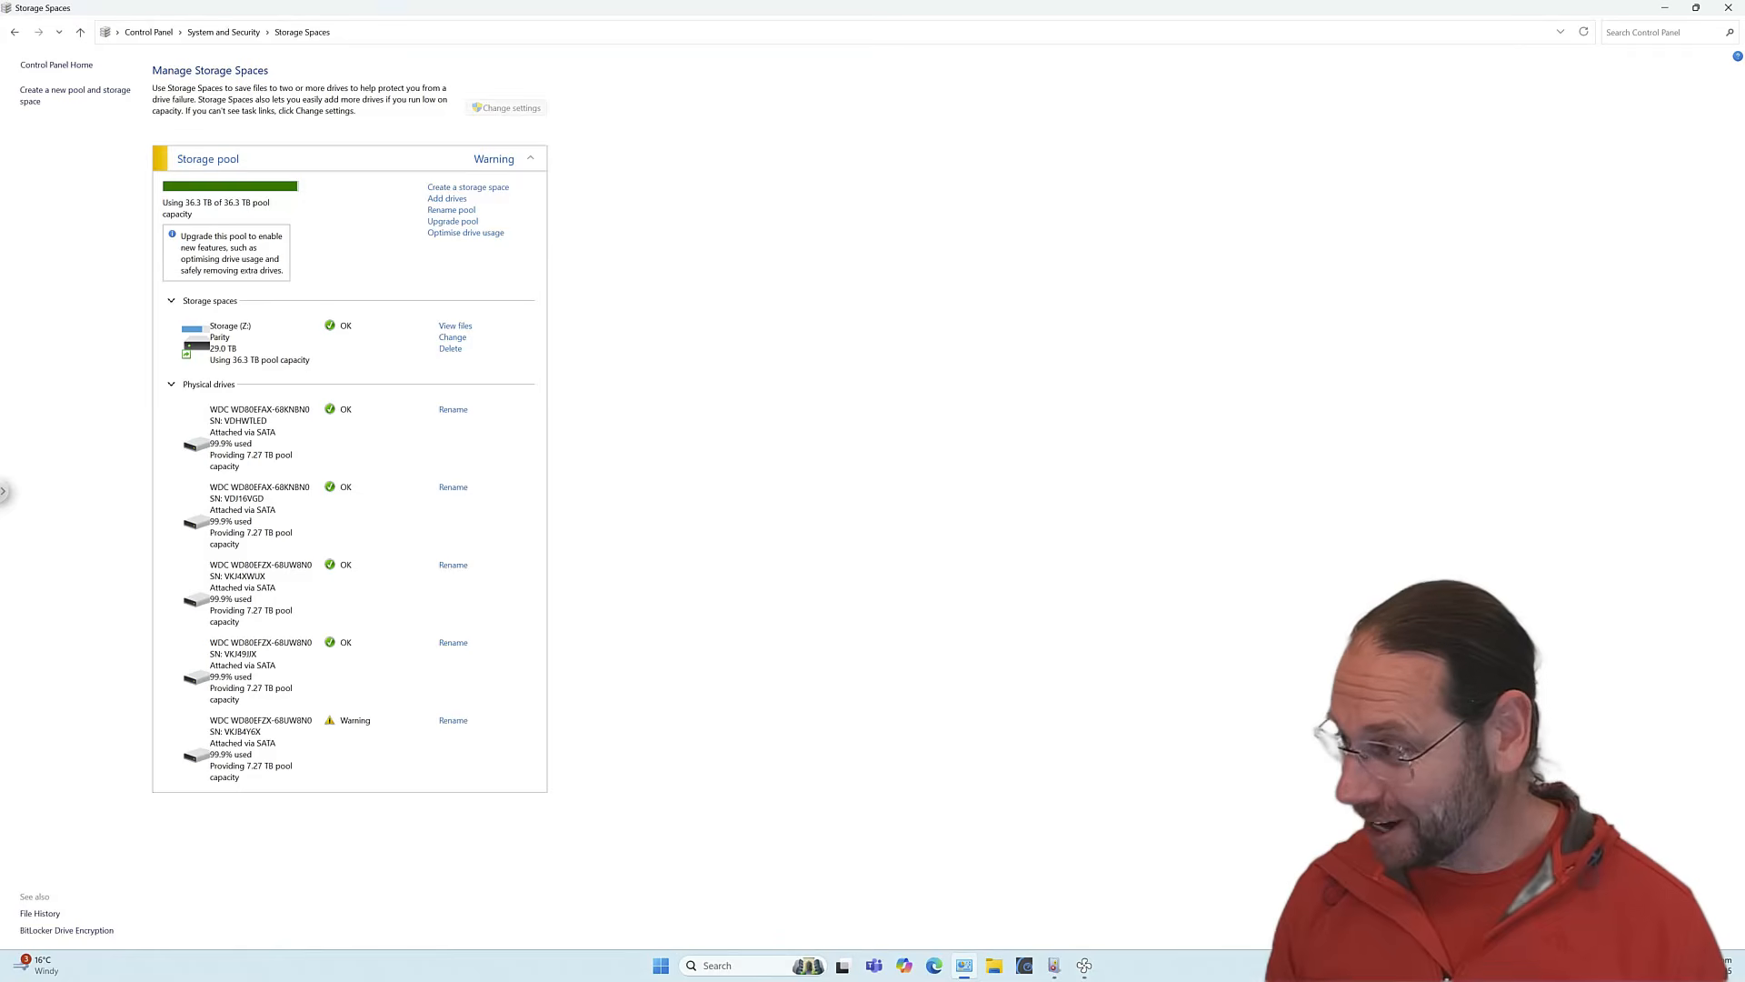
# Dismiss the surface test report and place the Surface Test window (10000 good blocks) beside the pool.
pyautogui.moveTo(794, 249); pyautogui.dragTo(740, 321)
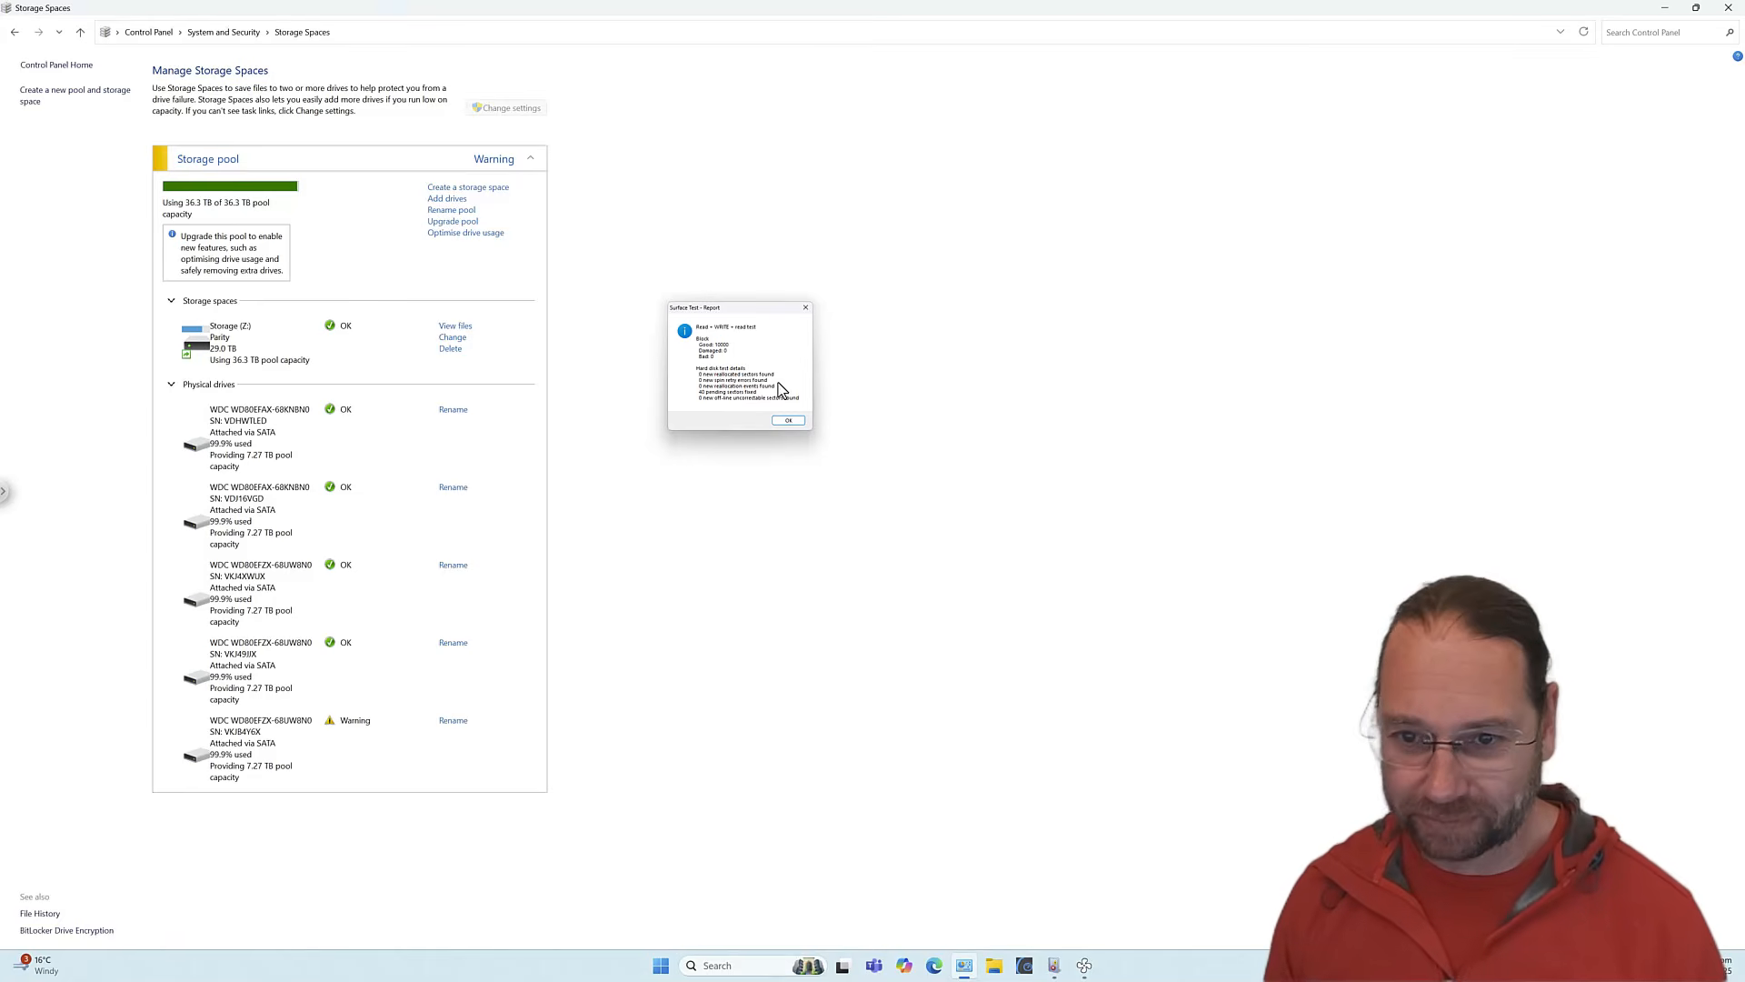
pyautogui.click(788, 421)
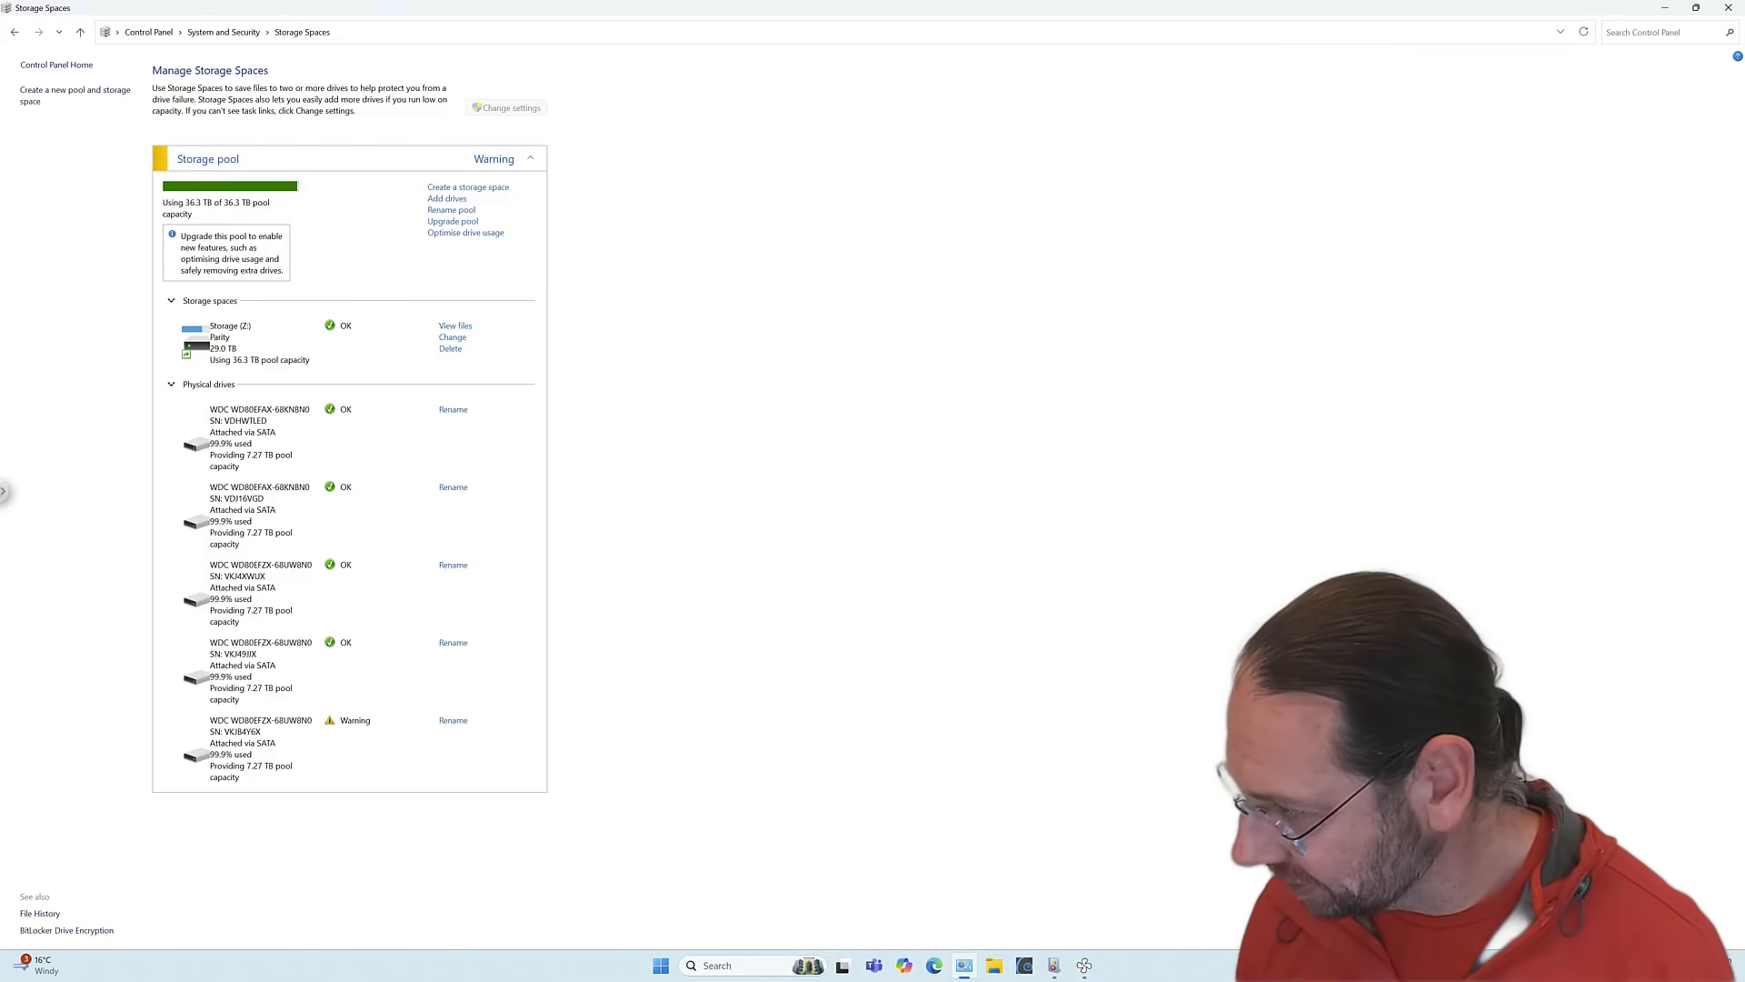
pyautogui.moveTo(1744, 263); pyautogui.dragTo(689, 210)
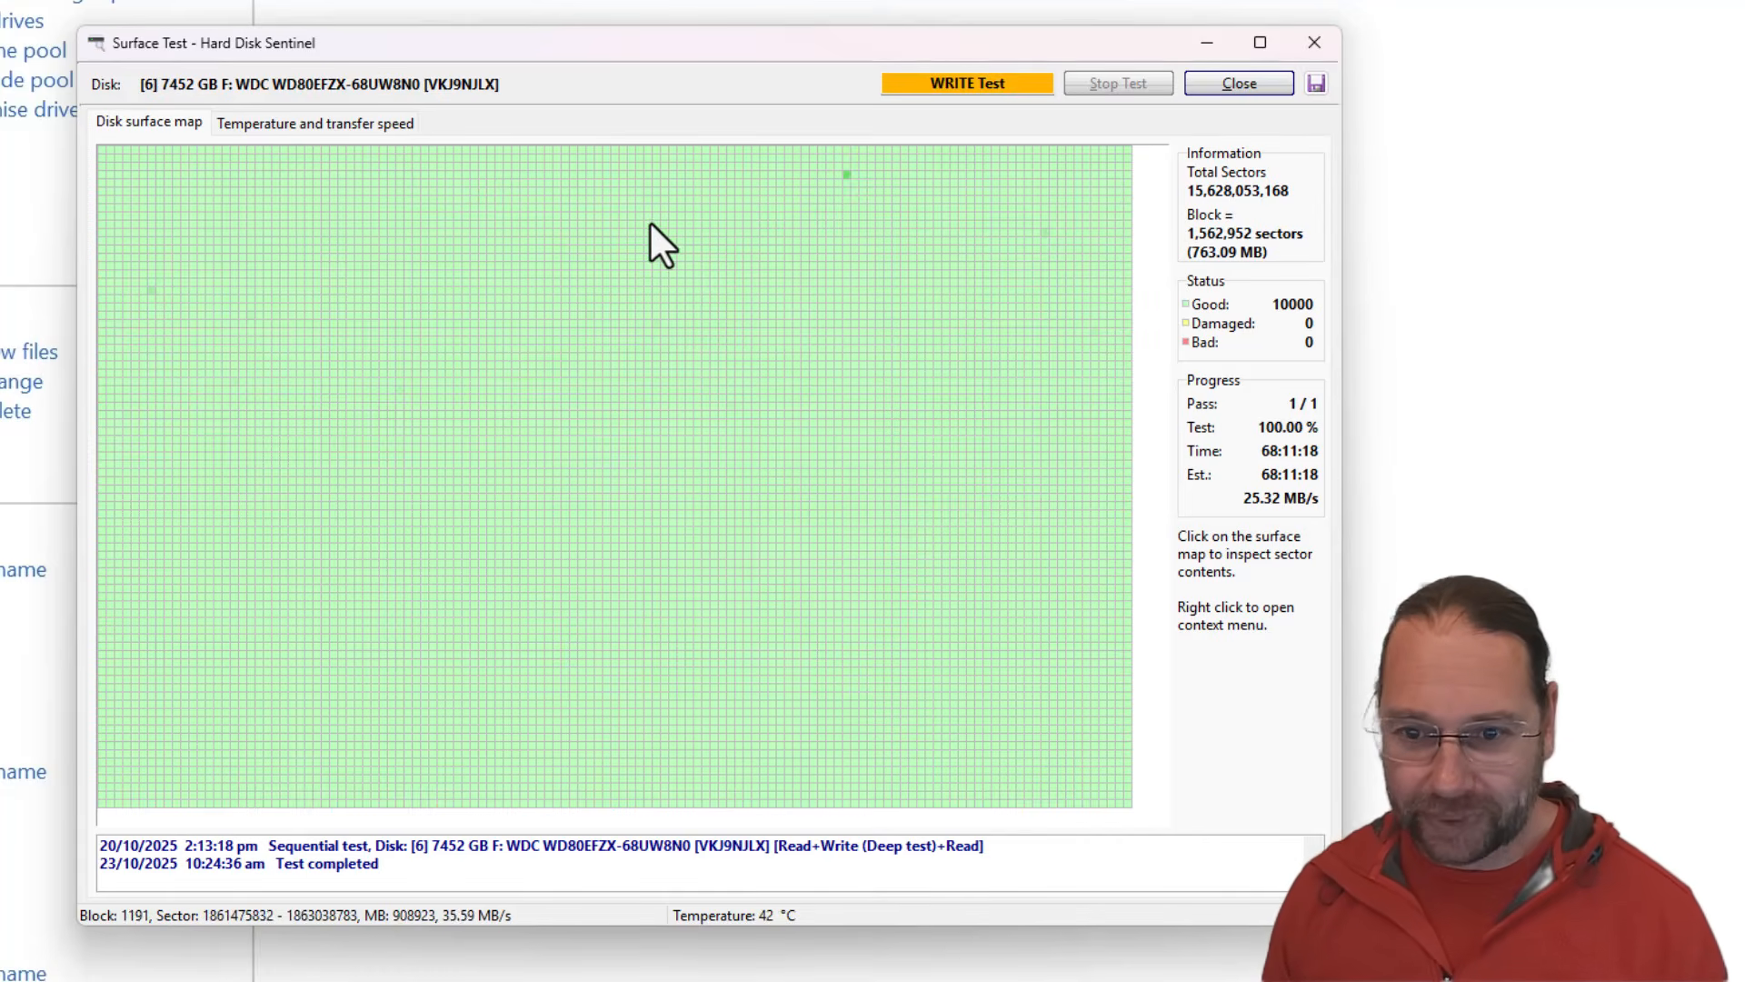
# View the surface test's temperature and transfer speed graphs.
pyautogui.click(301, 123)
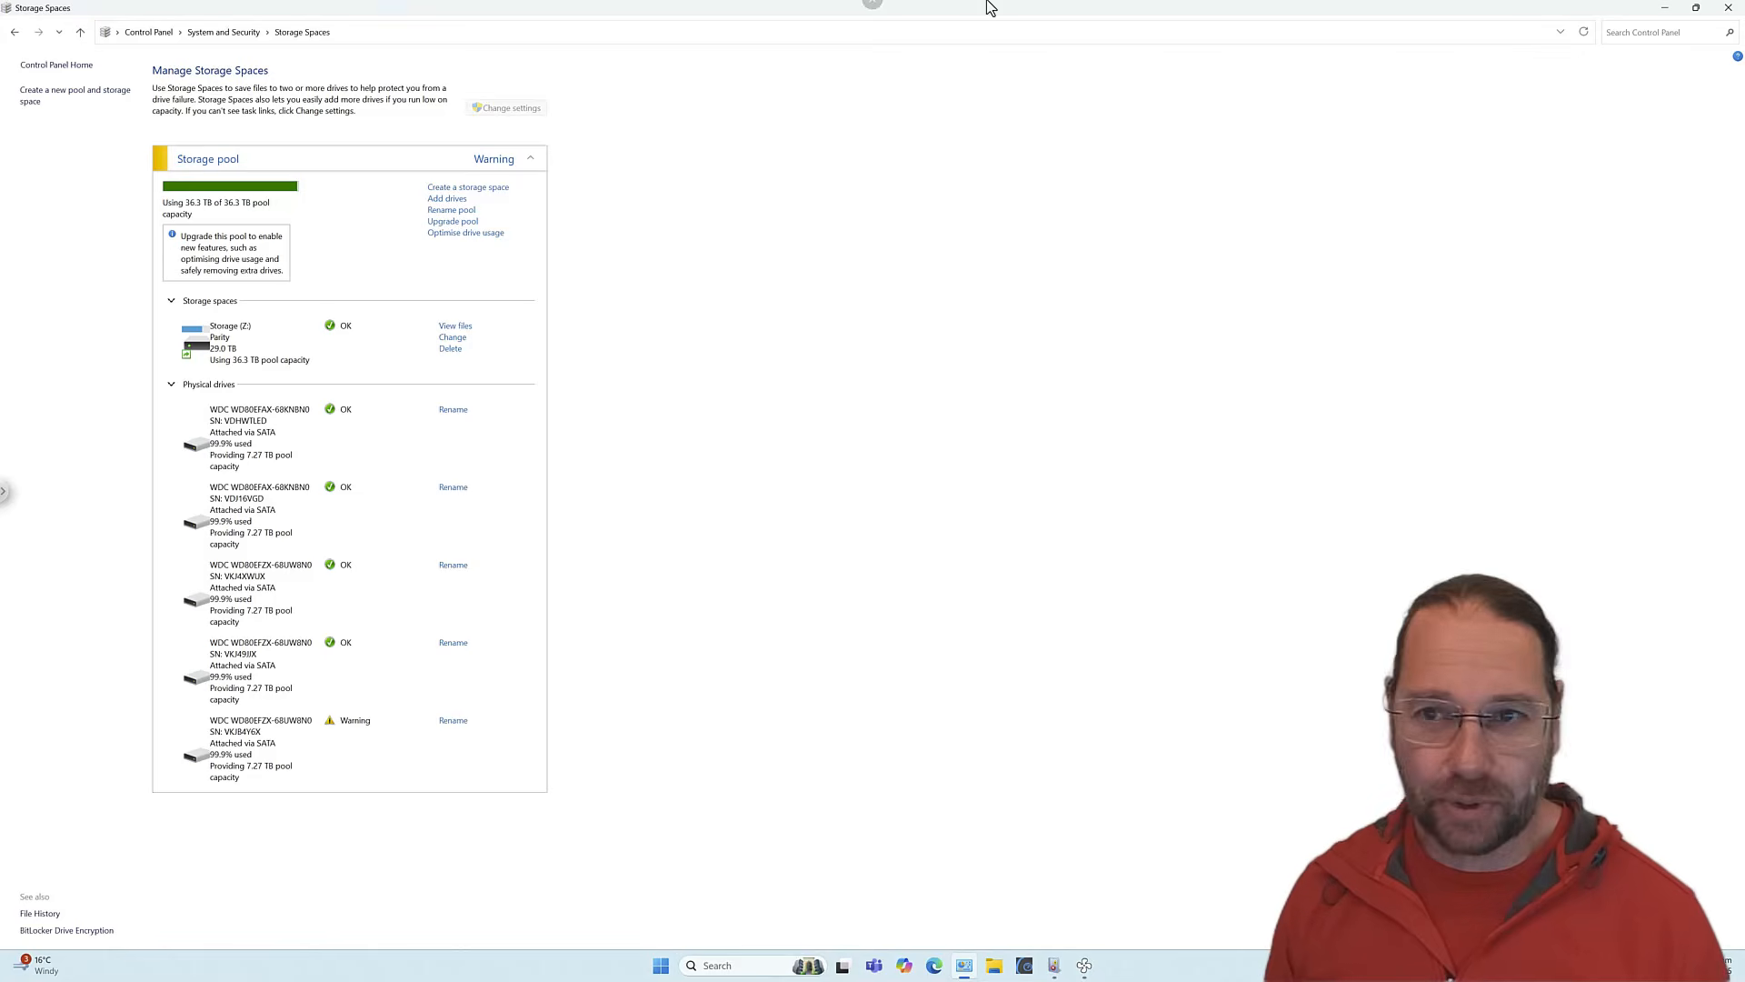
# Close Storage Spaces and Event Viewer, then shut down the PC from the Start menu.
pyautogui.click(1728, 8)
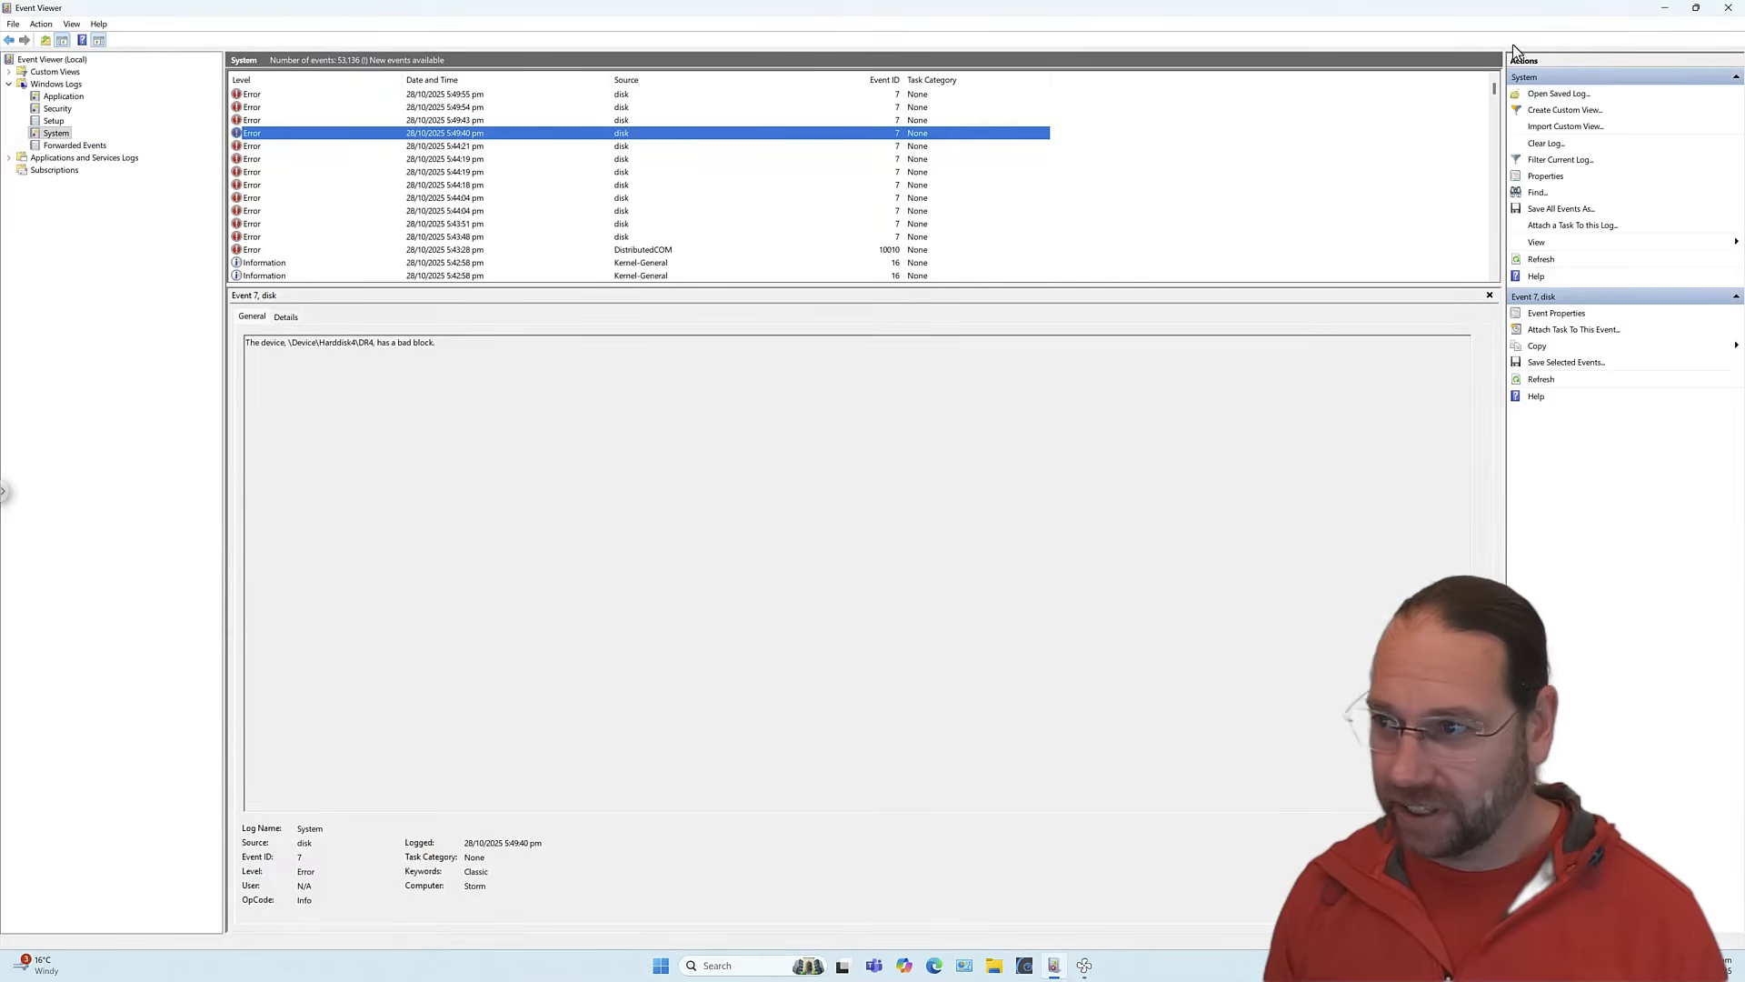
pyautogui.click(1728, 8)
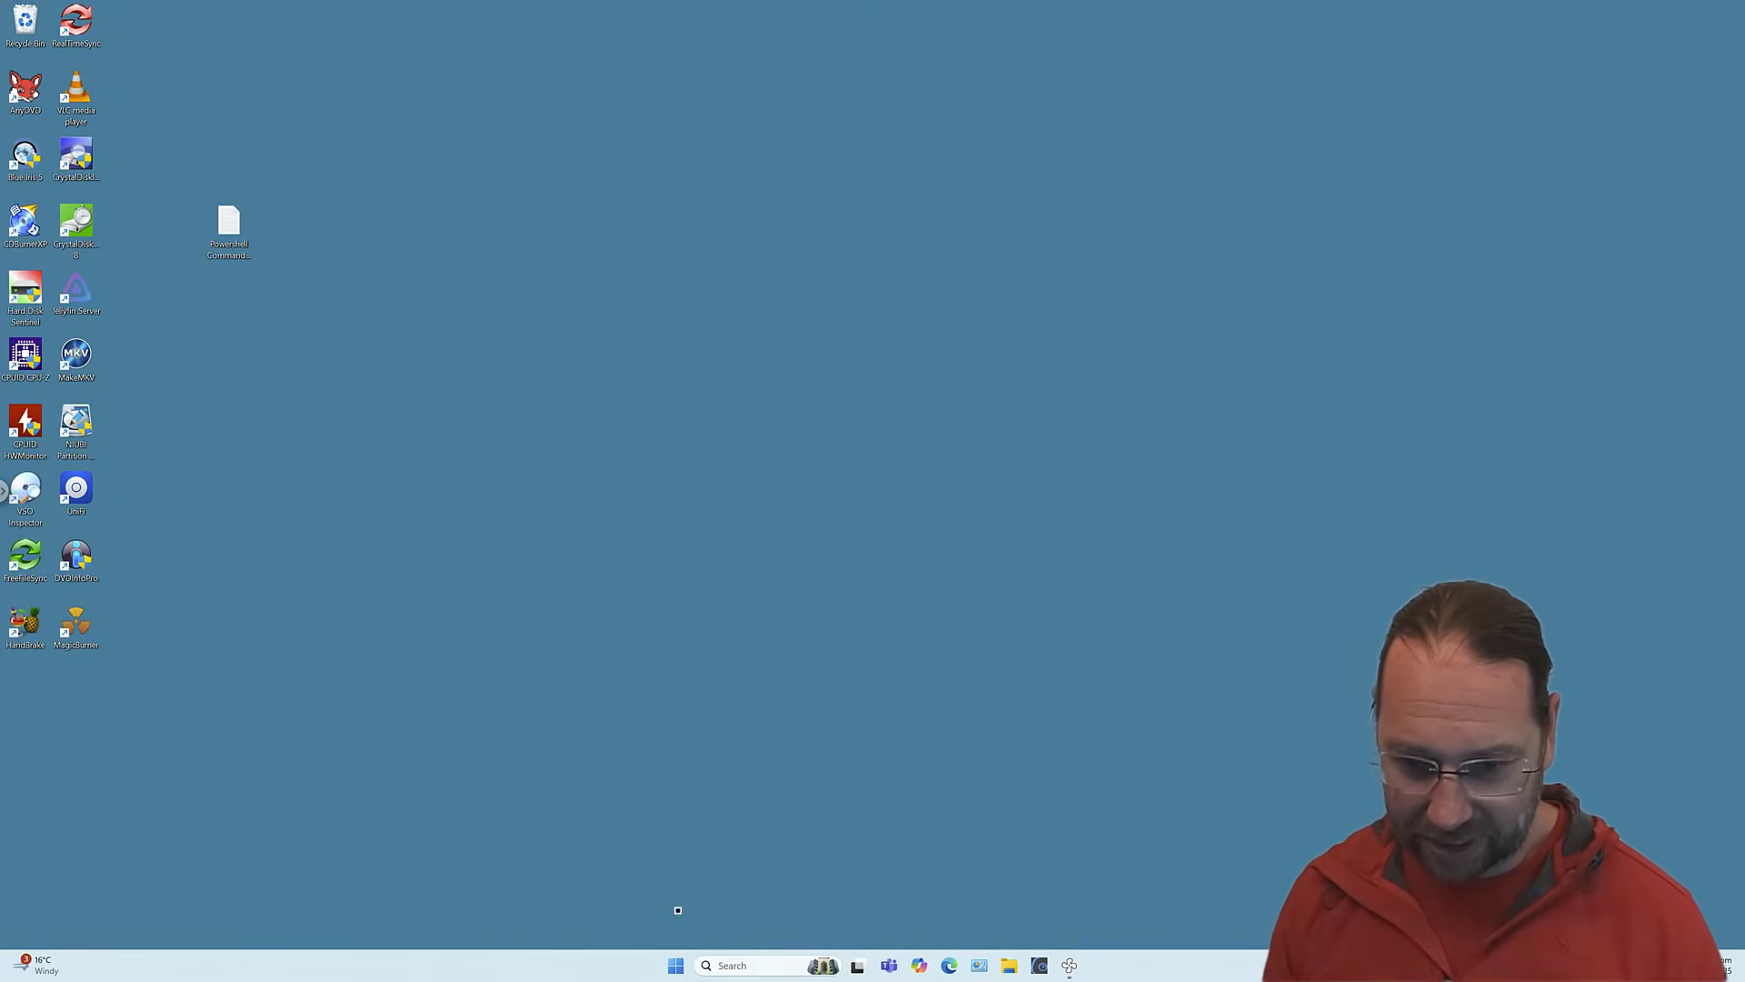
pyautogui.click(675, 965)
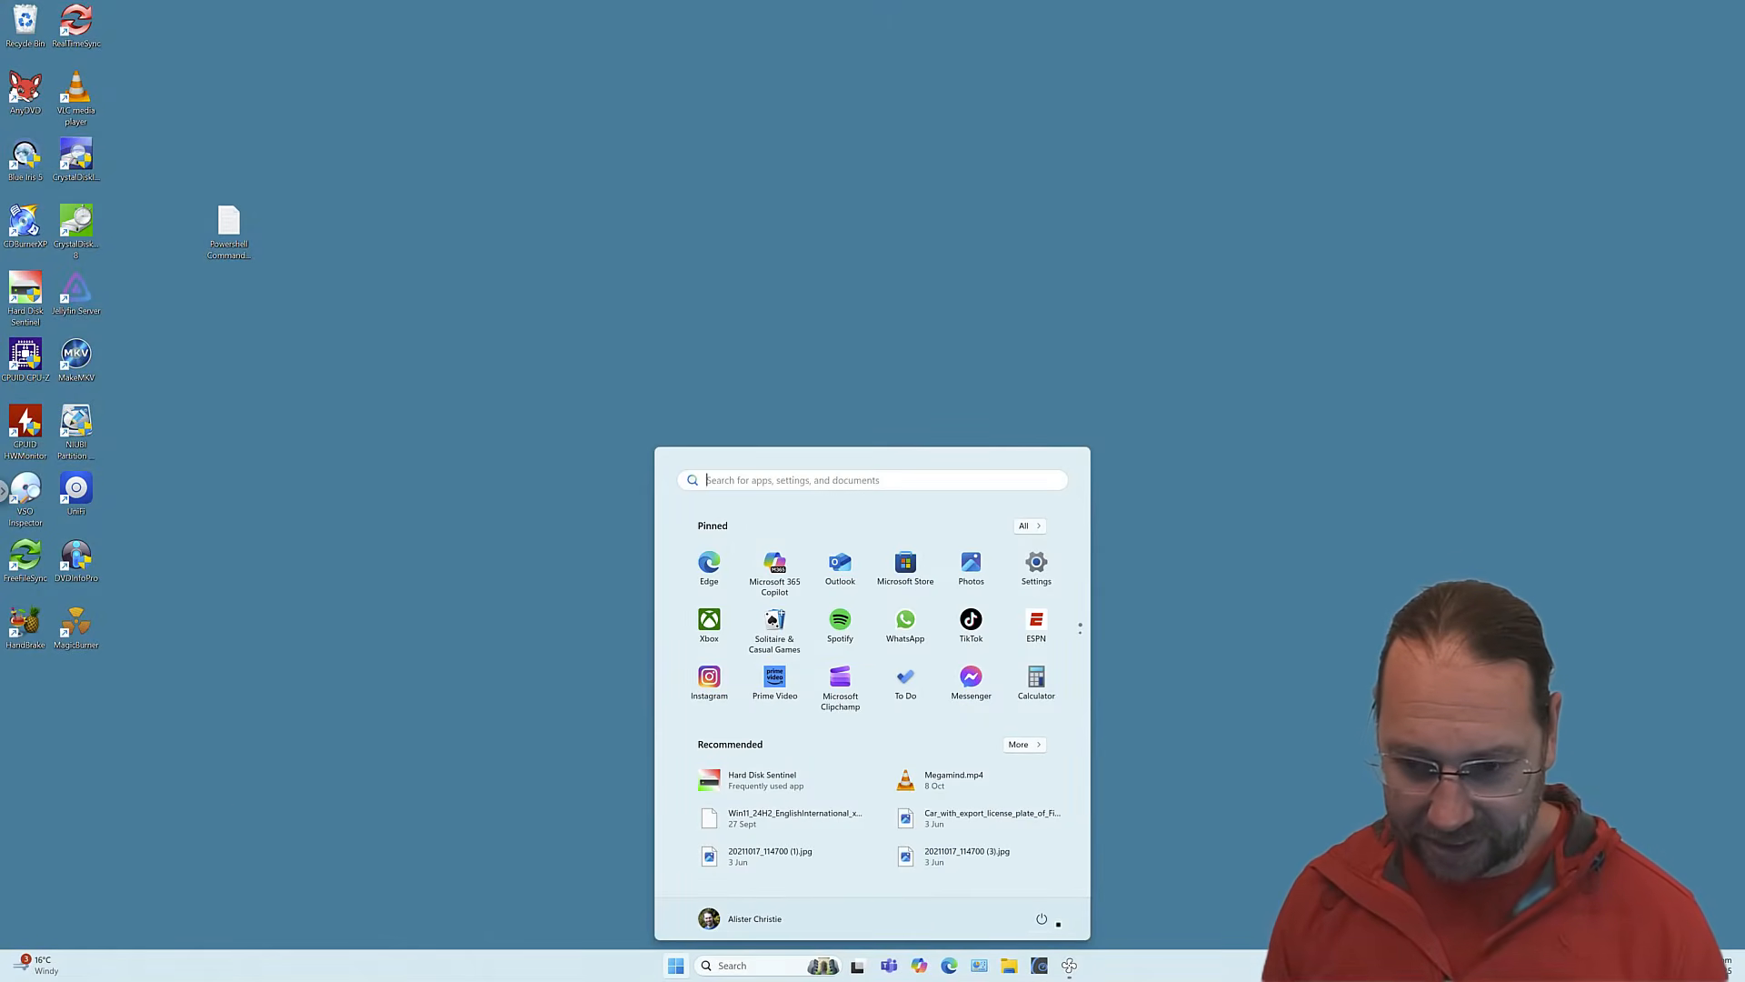
pyautogui.click(1043, 918)
pyautogui.click(1053, 869)
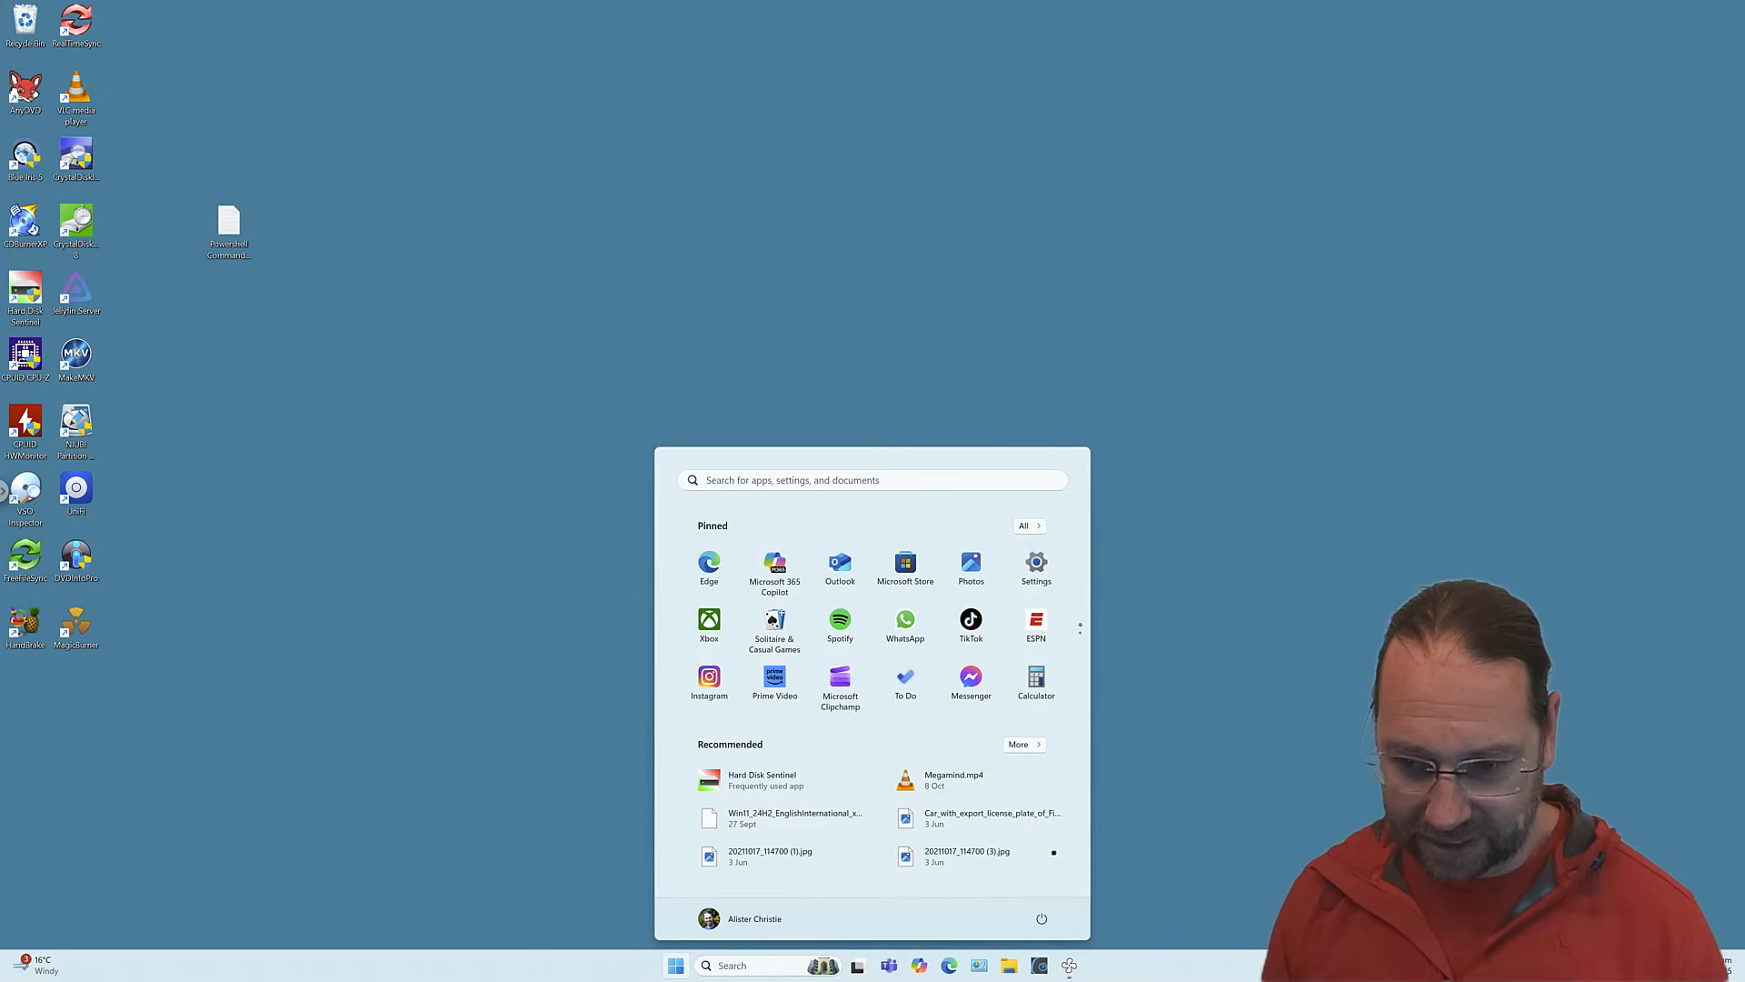